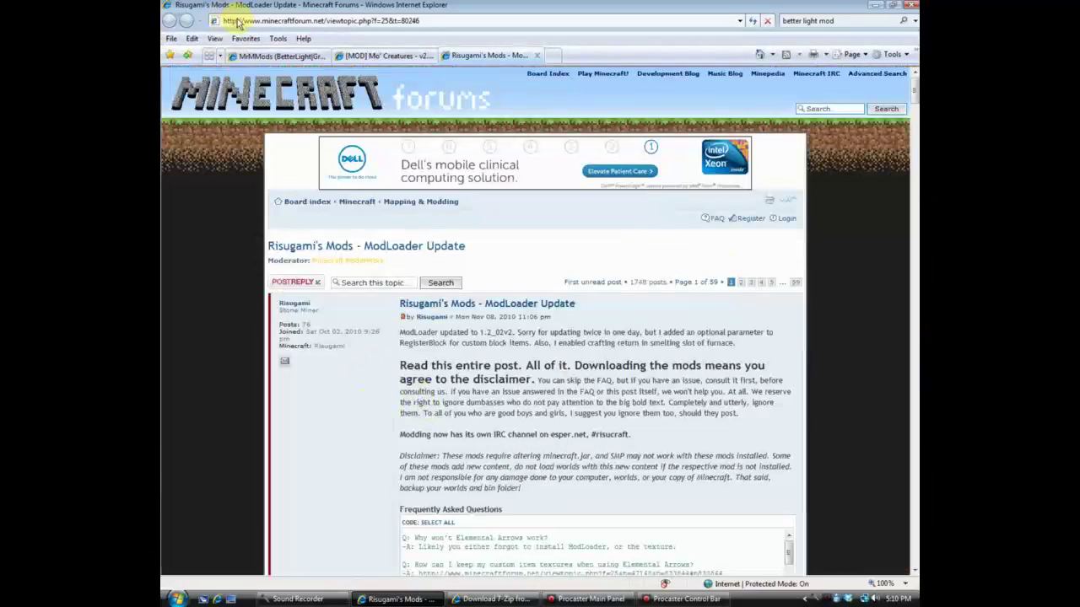
Switch to the MrMMods forum topic and scroll down through its opening post.
click(277, 57)
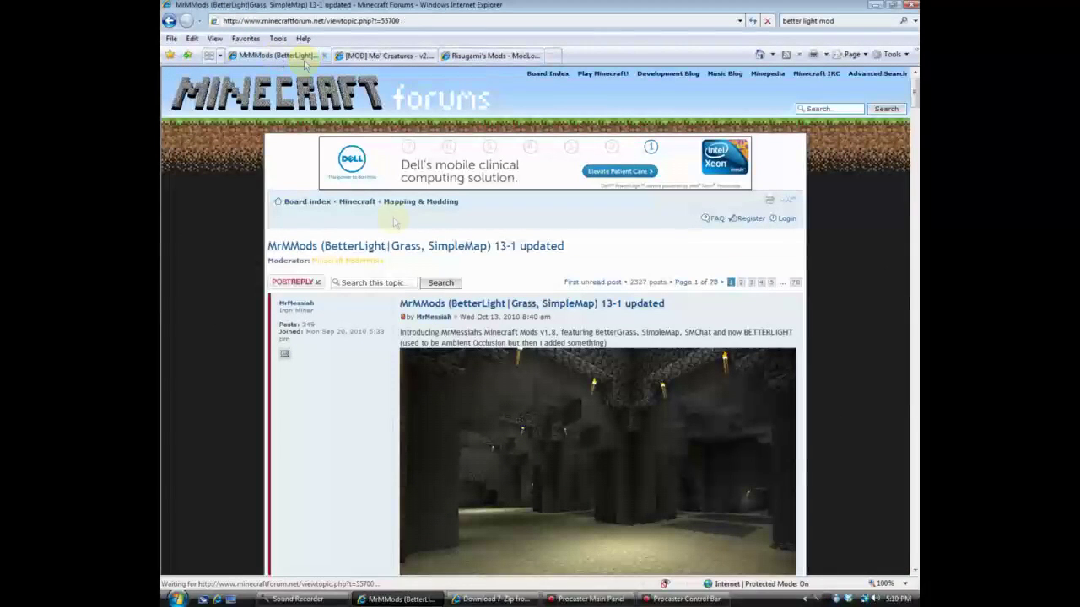
drag(913, 91, 914, 100)
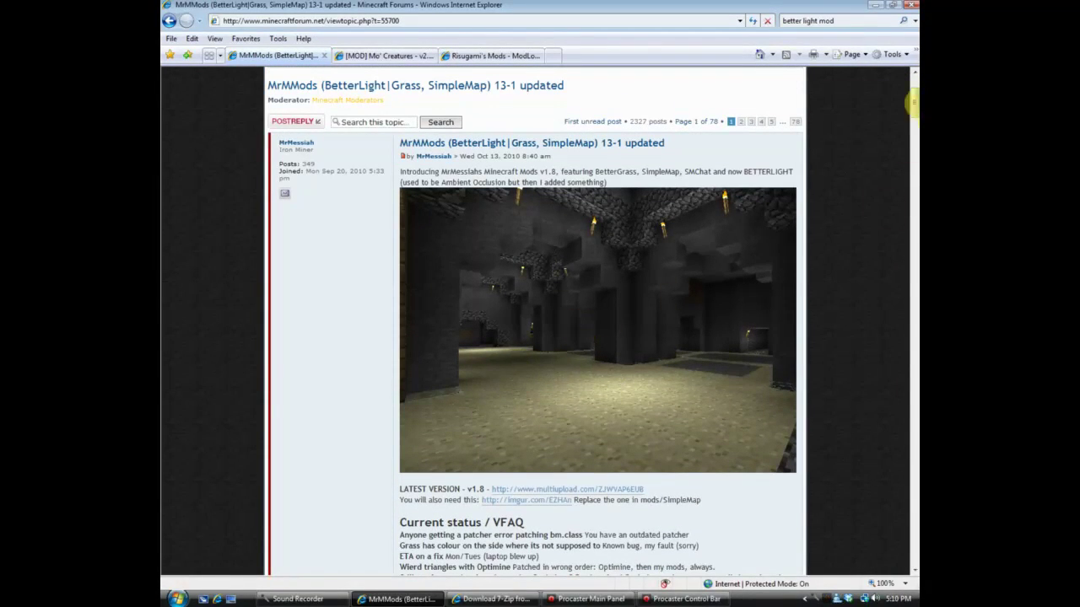
drag(914, 102, 911, 120)
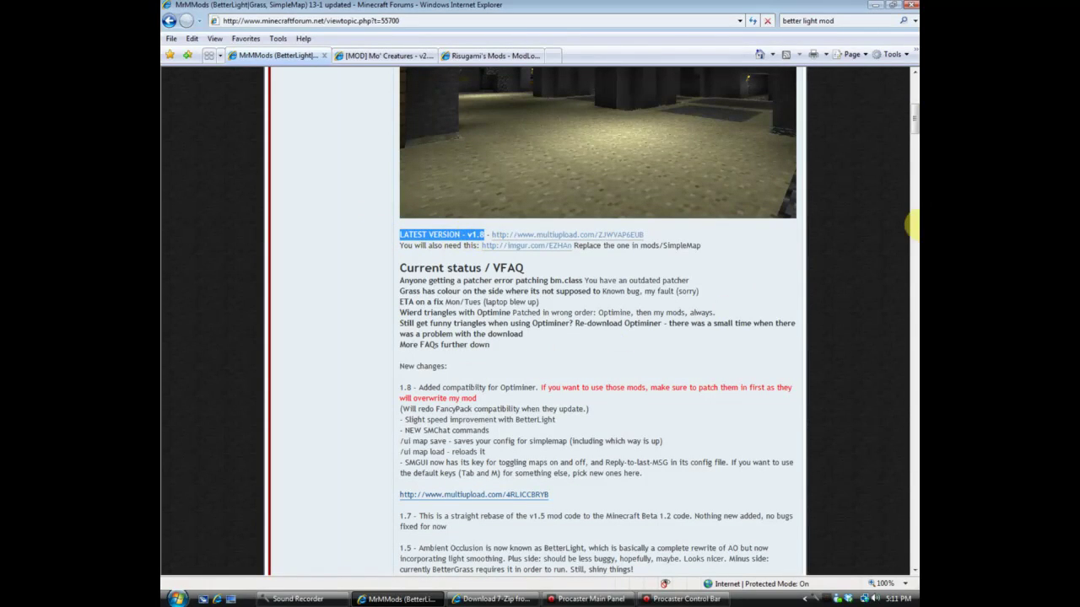
mouse_move(911, 122)
mouse_down()
mouse_move(912, 156)
mouse_move(911, 139)
mouse_up()
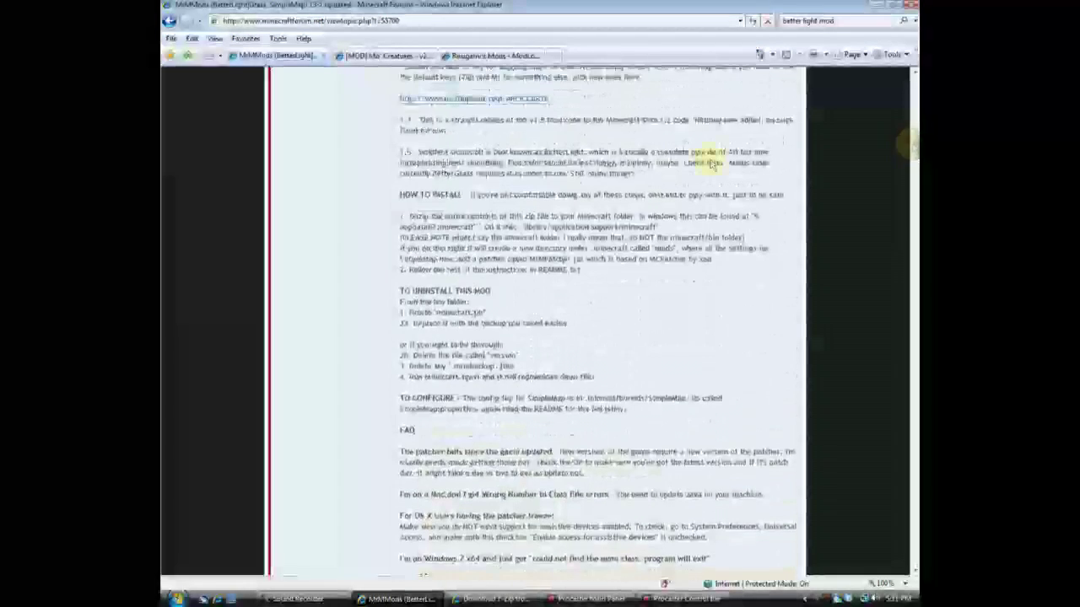
drag(431, 216, 595, 265)
click(641, 274)
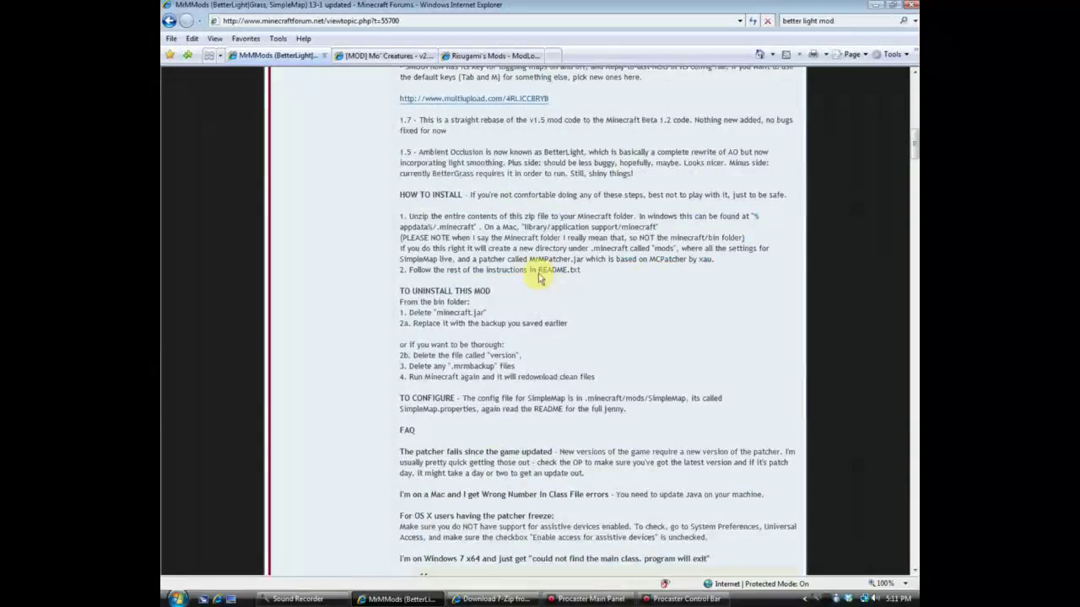
Read the HOW TO INSTALL steps about unzipping into the Minecraft folder, then return to LATEST VERSION v1.8.
scroll(439, 397, up, 3)
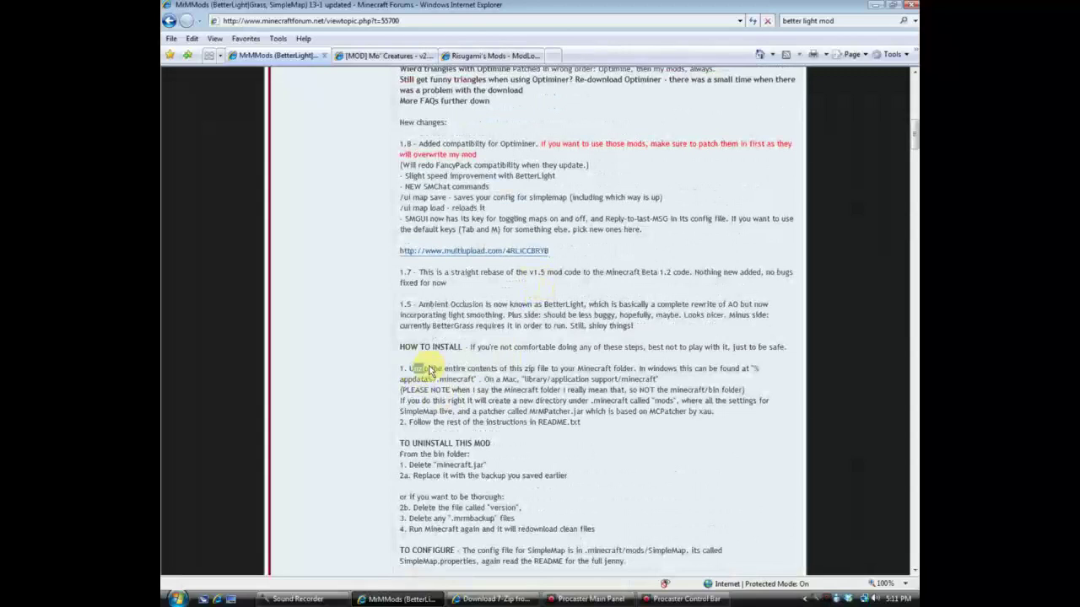
drag(429, 370, 554, 371)
drag(649, 377, 690, 379)
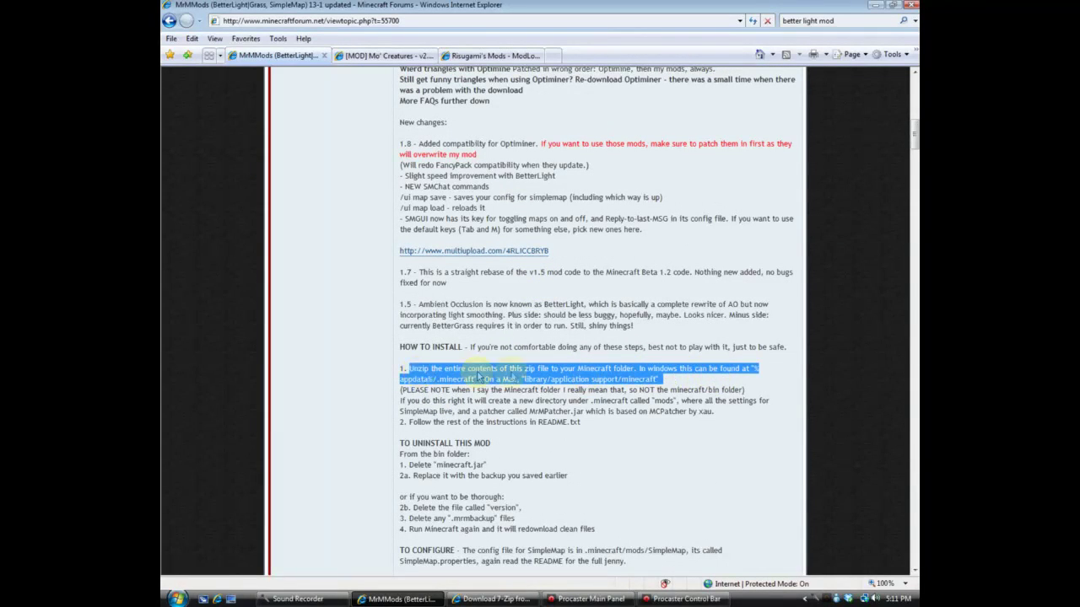
drag(508, 391, 645, 398)
click(646, 410)
scroll(646, 405, up, 10)
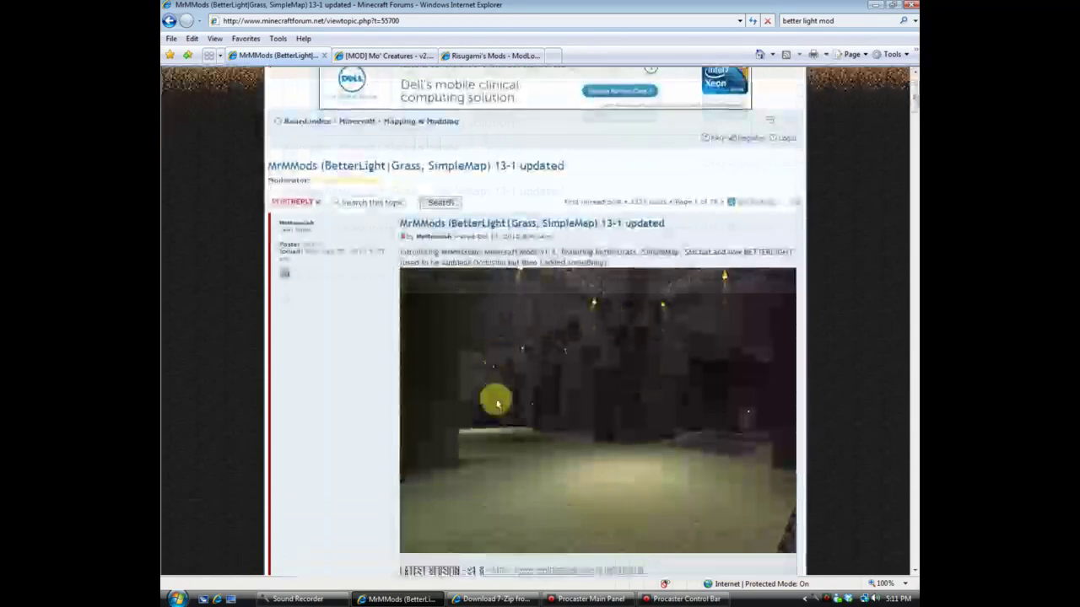
scroll(498, 404, down, 3)
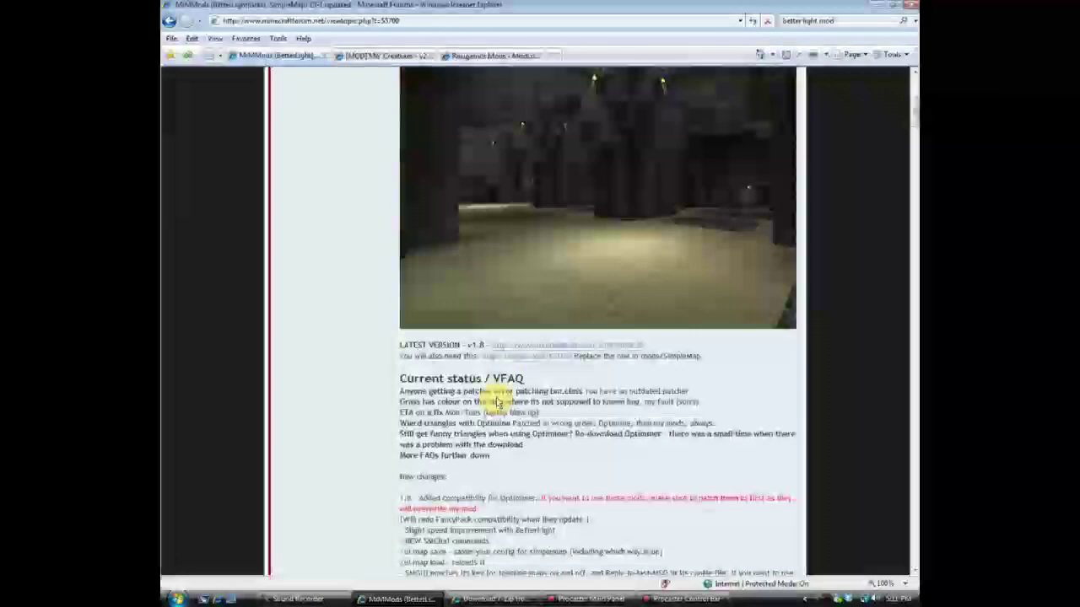
Open the MrMMods v1.8 MultiUpload link and try the RapidShare mirror.
click(529, 346)
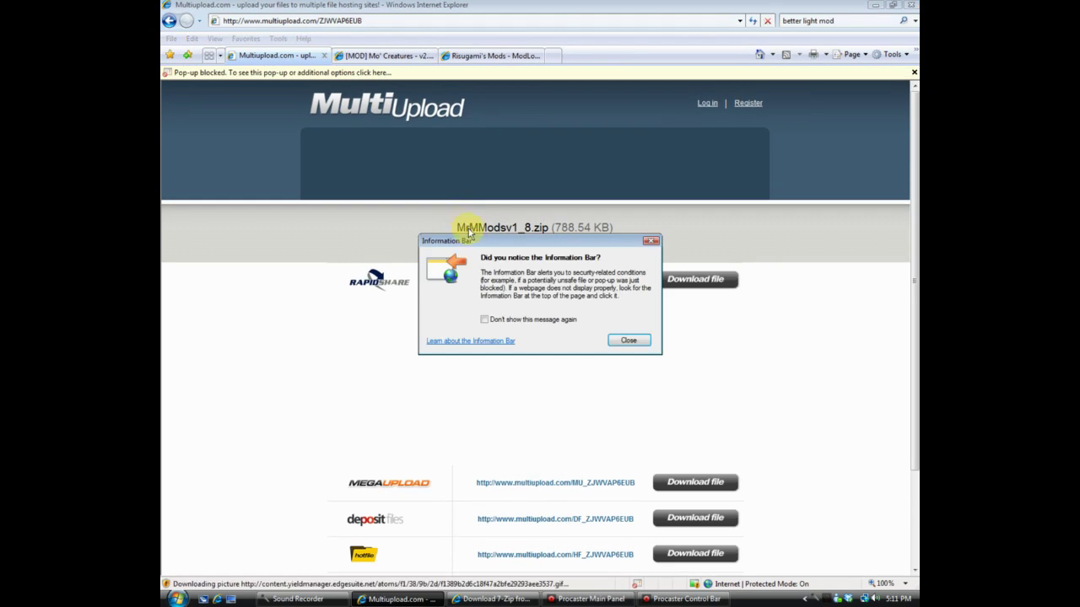
click(629, 341)
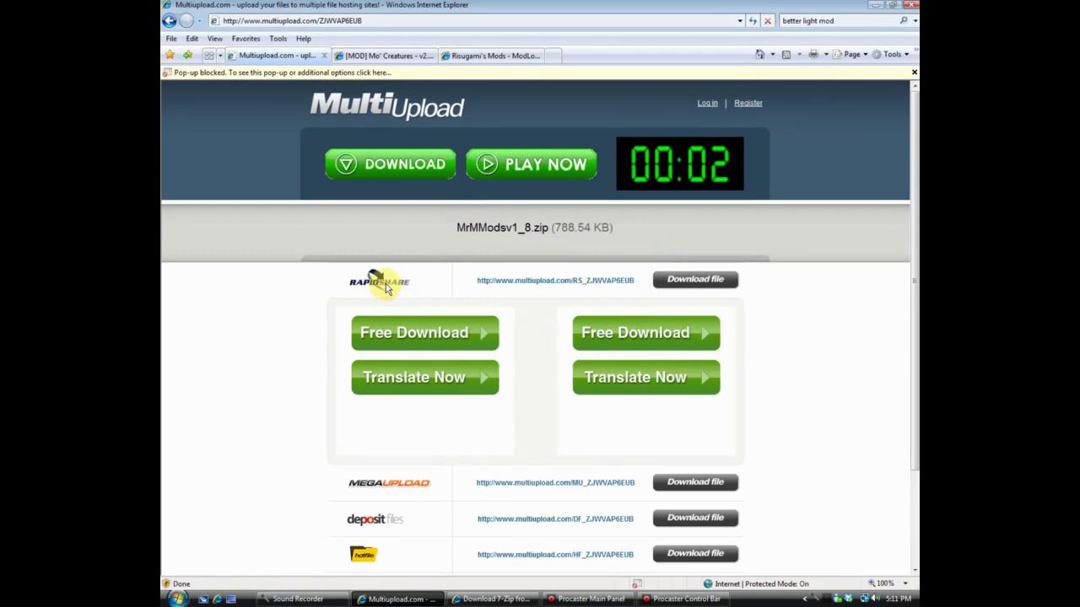
click(696, 281)
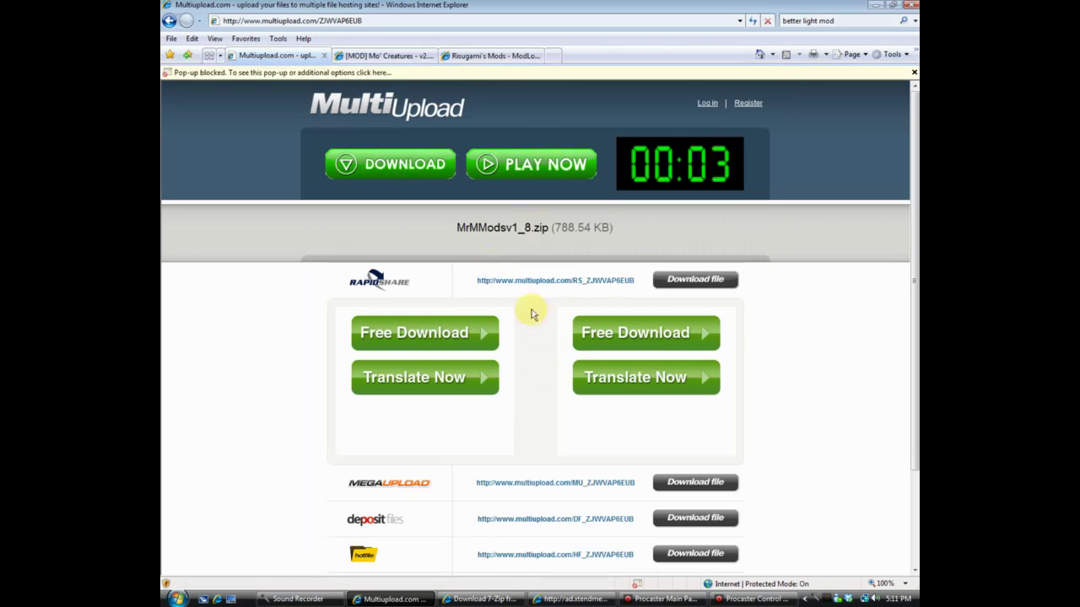
Scroll the mirror list and open the zSHARE download page for MrMModsv1_8.zip.
drag(912, 154, 913, 253)
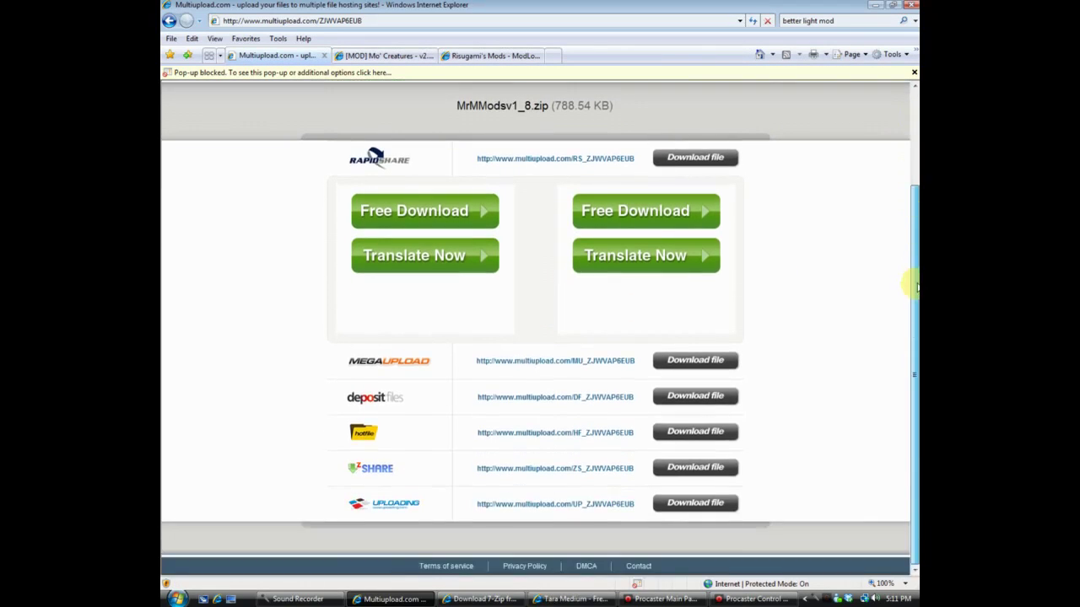
scroll(916, 286, up, 3)
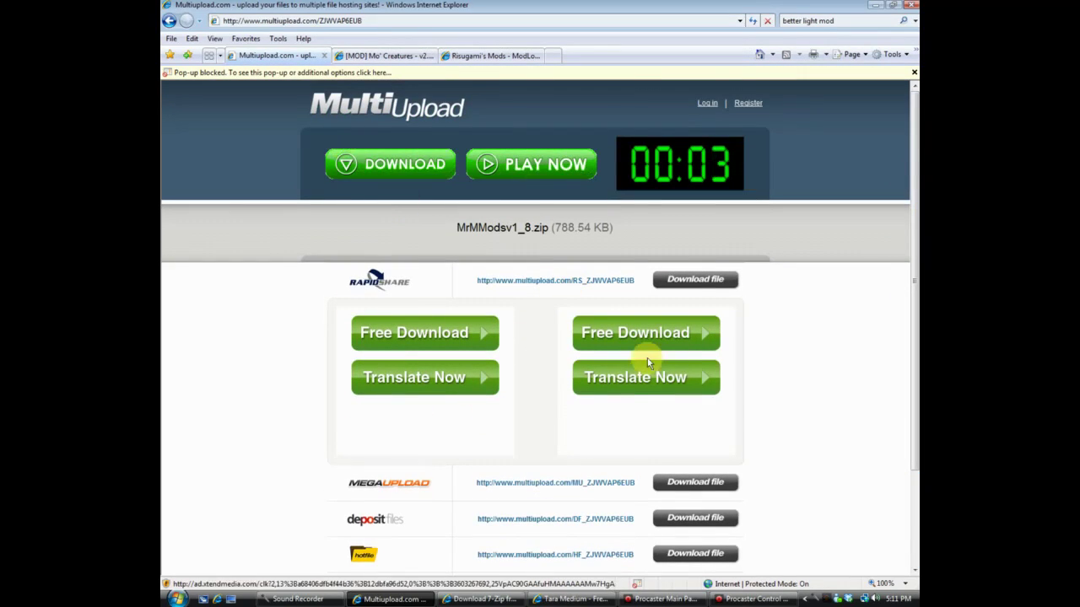
scroll(667, 359, down, 3)
scroll(697, 349, up, 3)
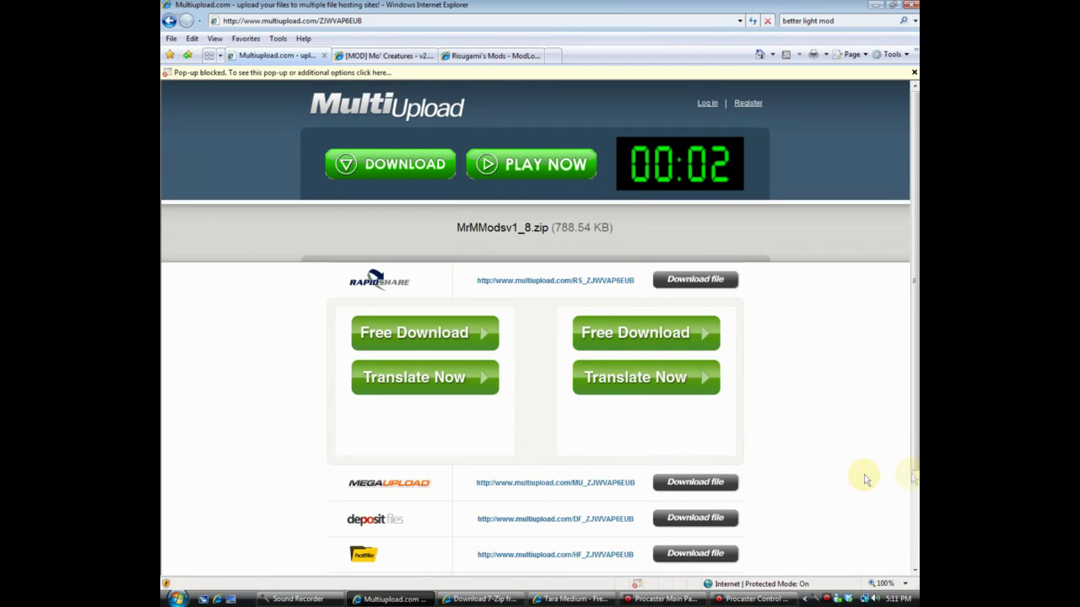
scroll(803, 468, down, 3)
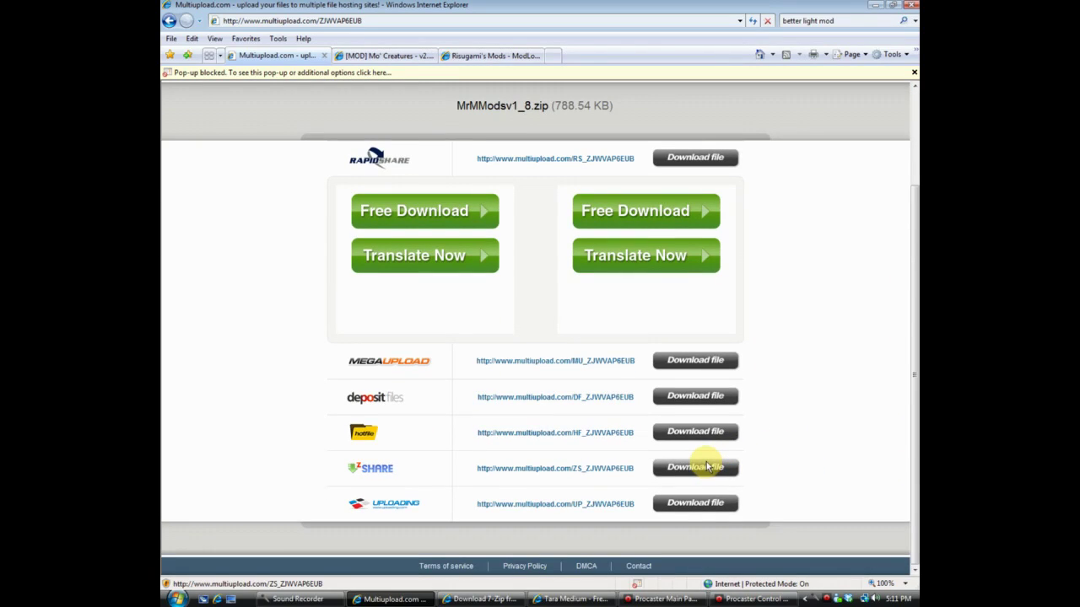
click(708, 466)
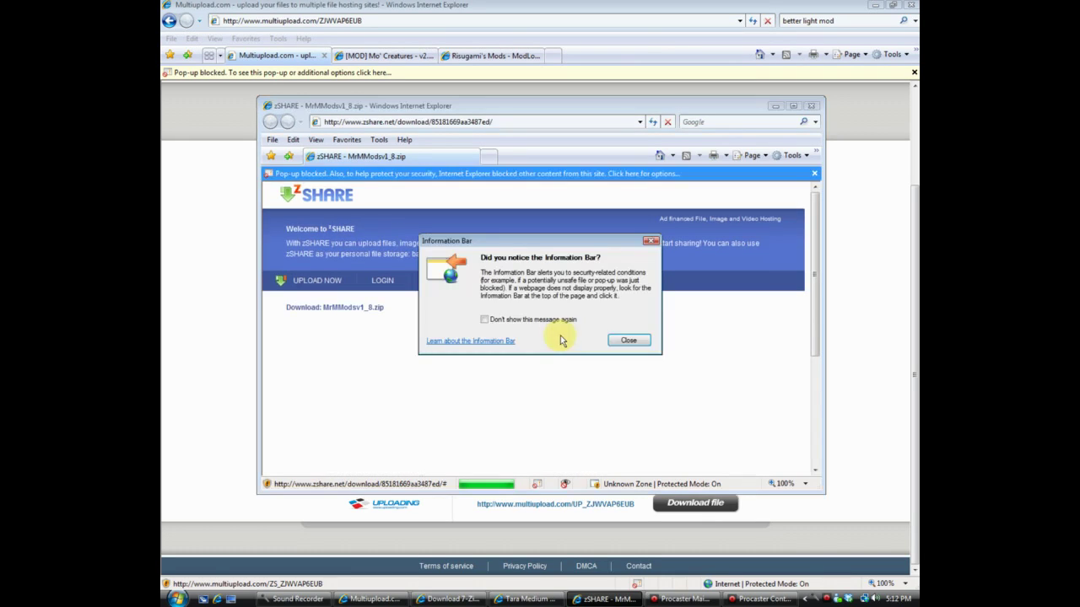
Start zSHARE's Download Now for MrMModsv1_8.zip, then close the zSHARE window and friend-request ad.
click(631, 341)
drag(816, 288, 811, 371)
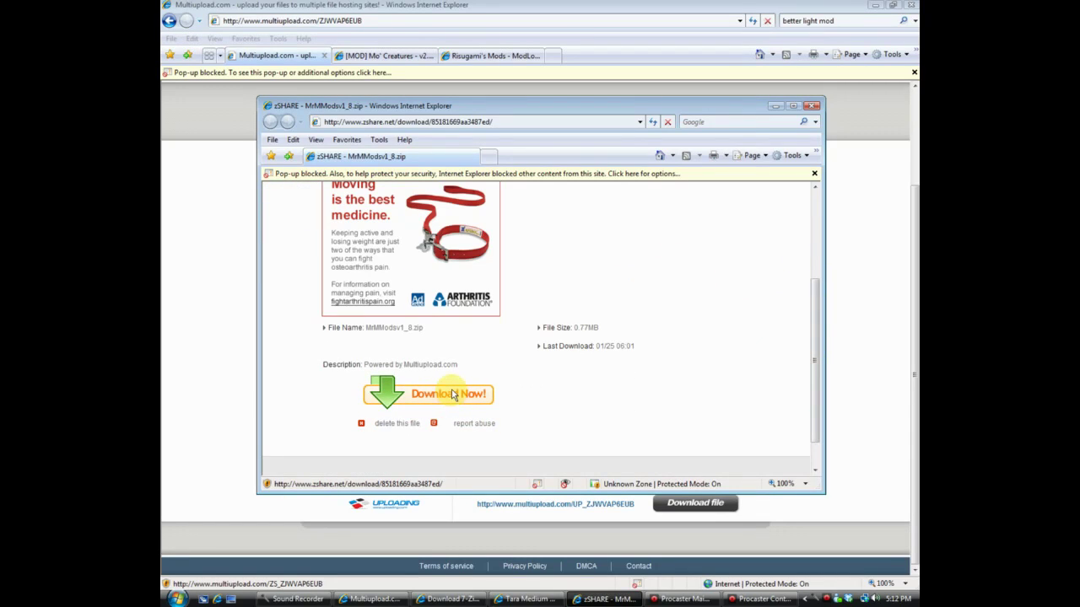
click(440, 400)
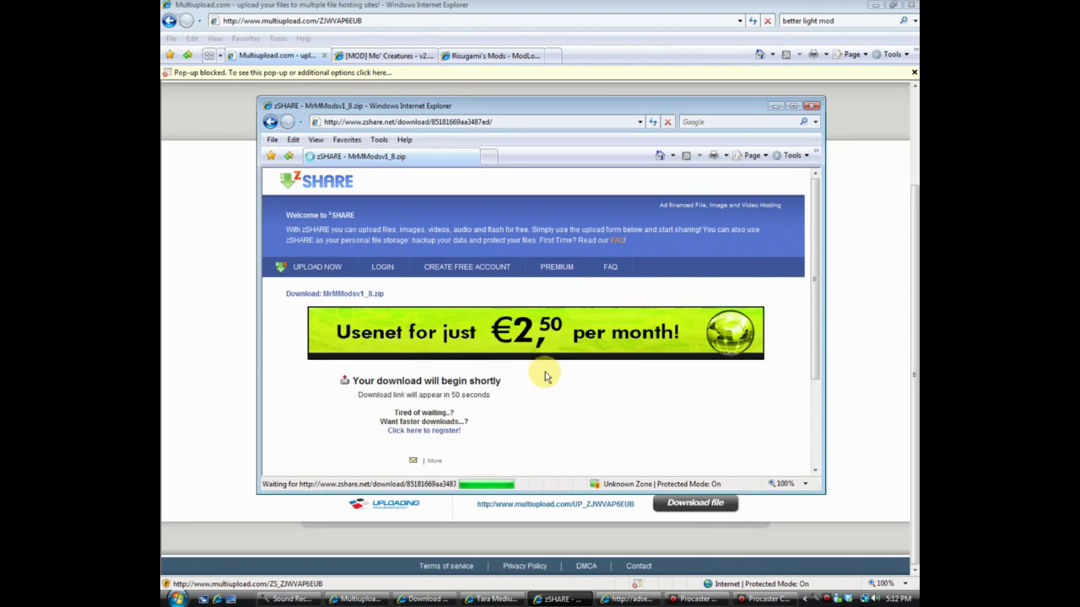
scroll(544, 374, down, 2)
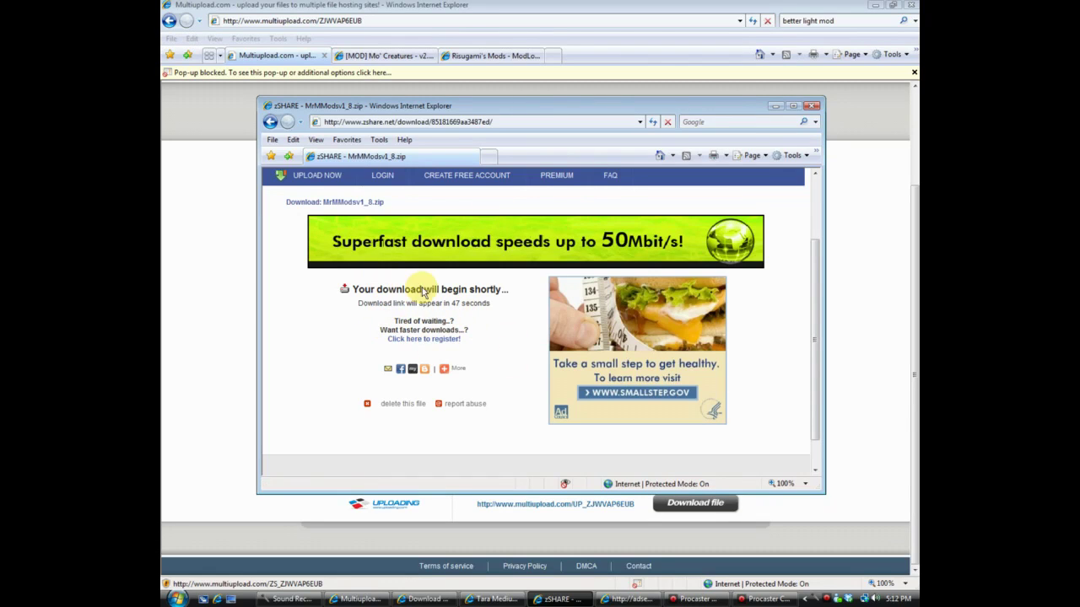
click(812, 105)
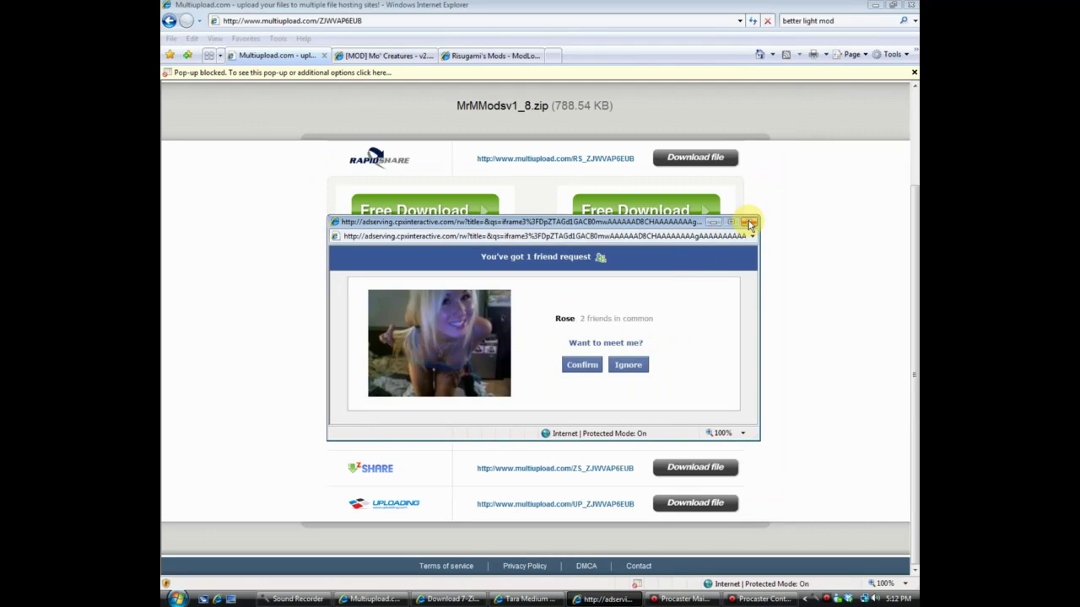
click(749, 222)
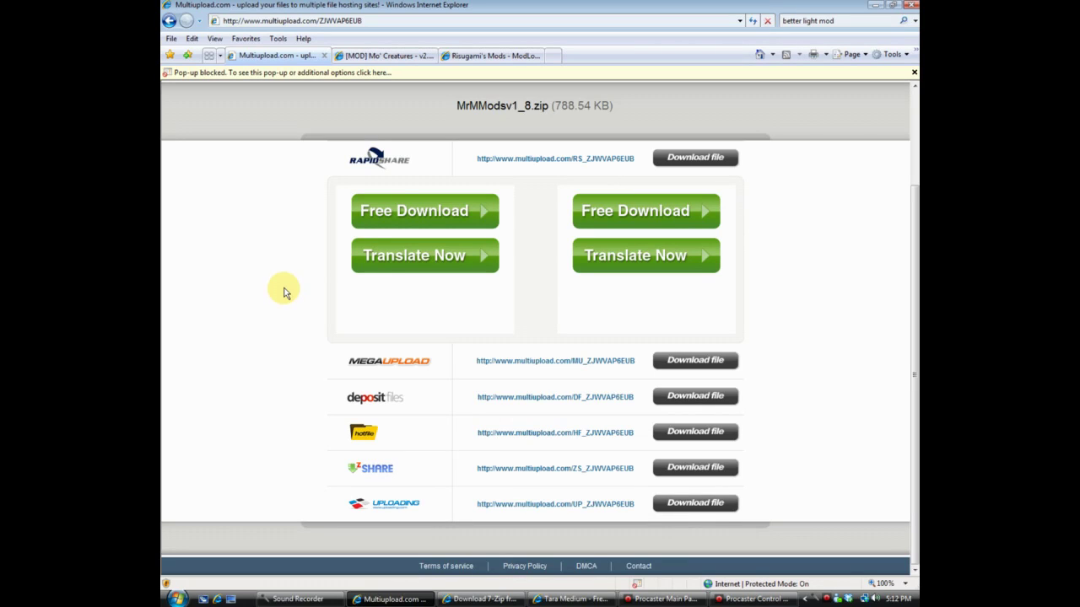
Go back to the MrMMods topic and reopen the LATEST VERSION multiupload mirror page.
click(173, 21)
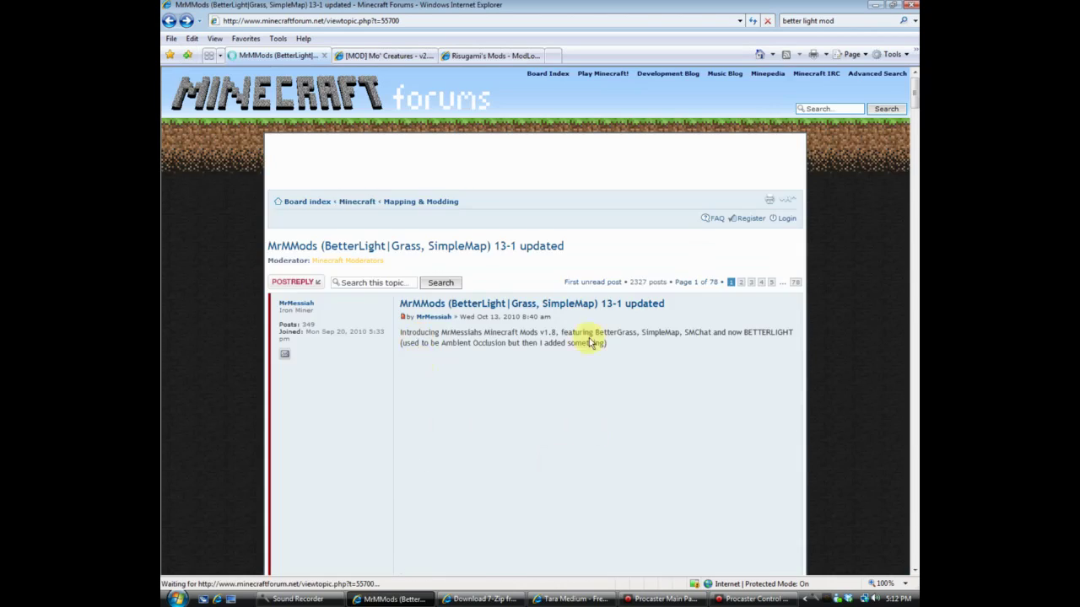
drag(916, 78, 912, 102)
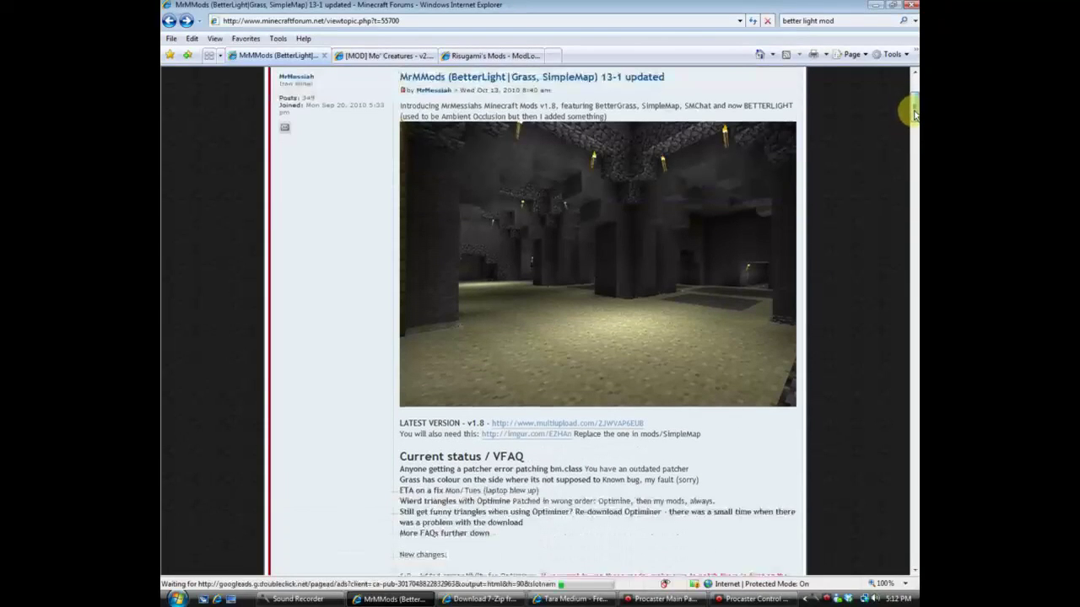
click(586, 425)
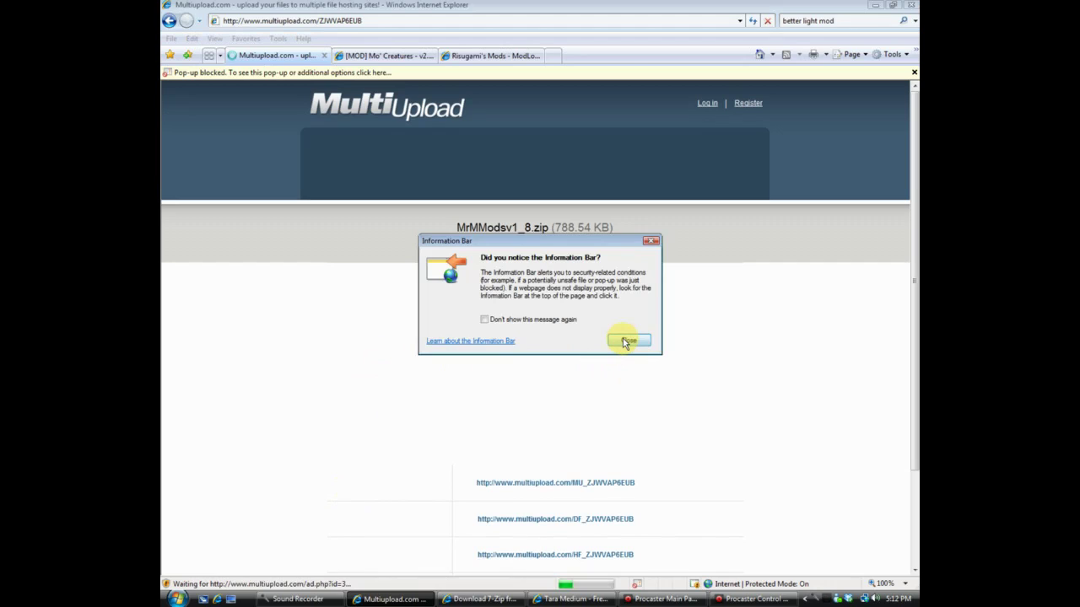
click(626, 341)
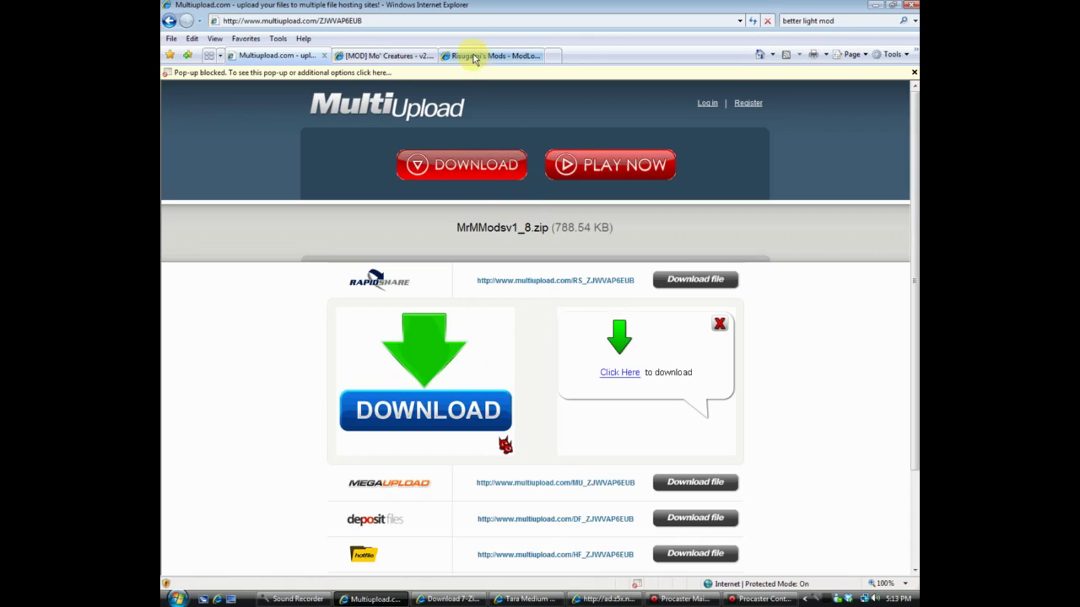
Open the RapidShare mirror, enlarge its window, and start the free Slow Download of MrMModsv1_8.zip.
click(690, 281)
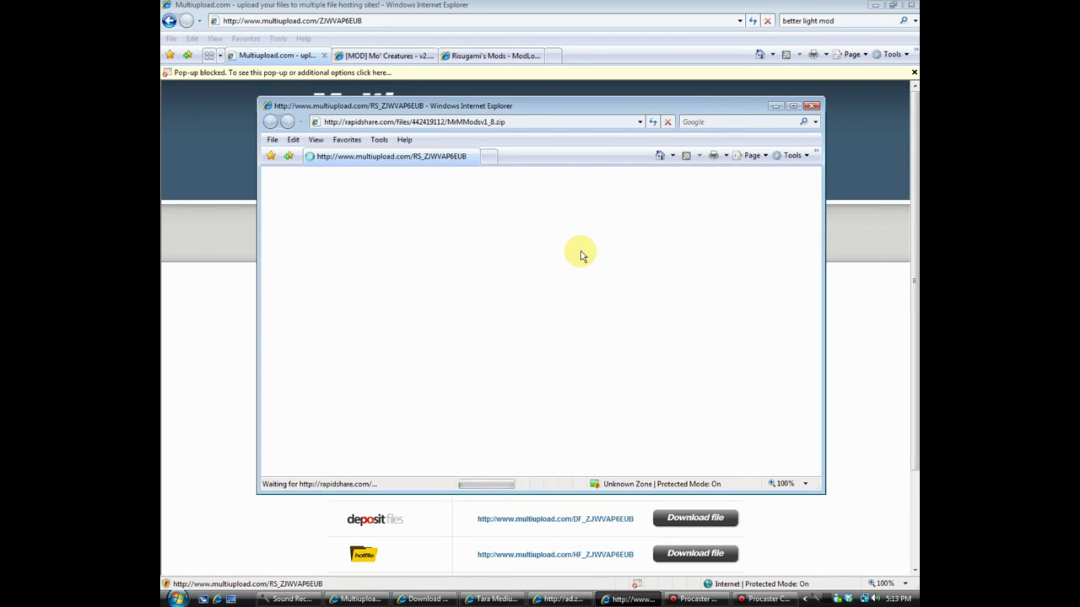
drag(641, 105, 589, 76)
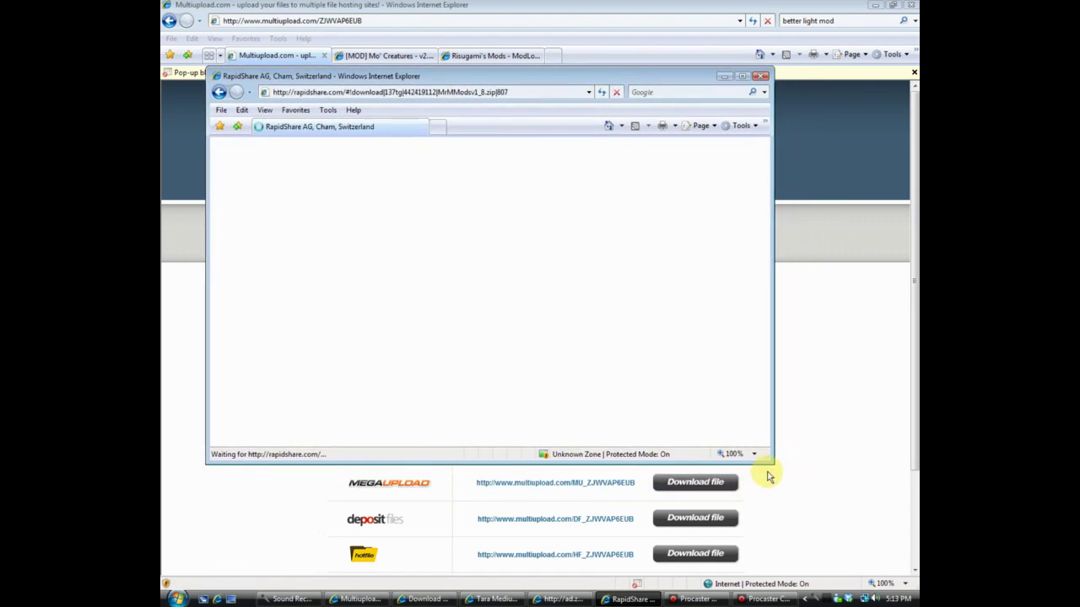
drag(775, 469, 828, 538)
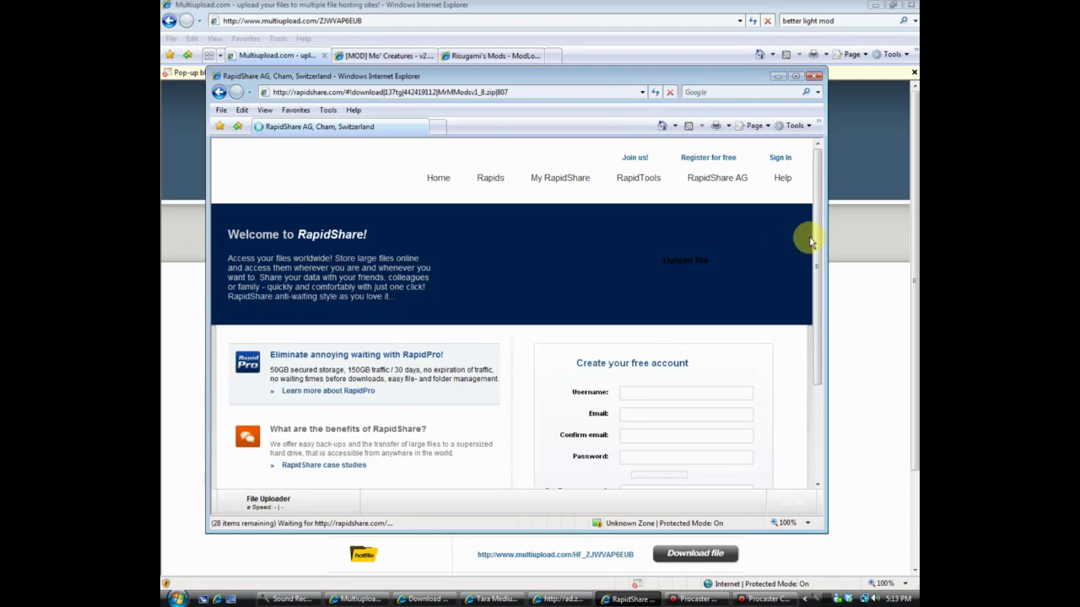
scroll(807, 236, down, 2)
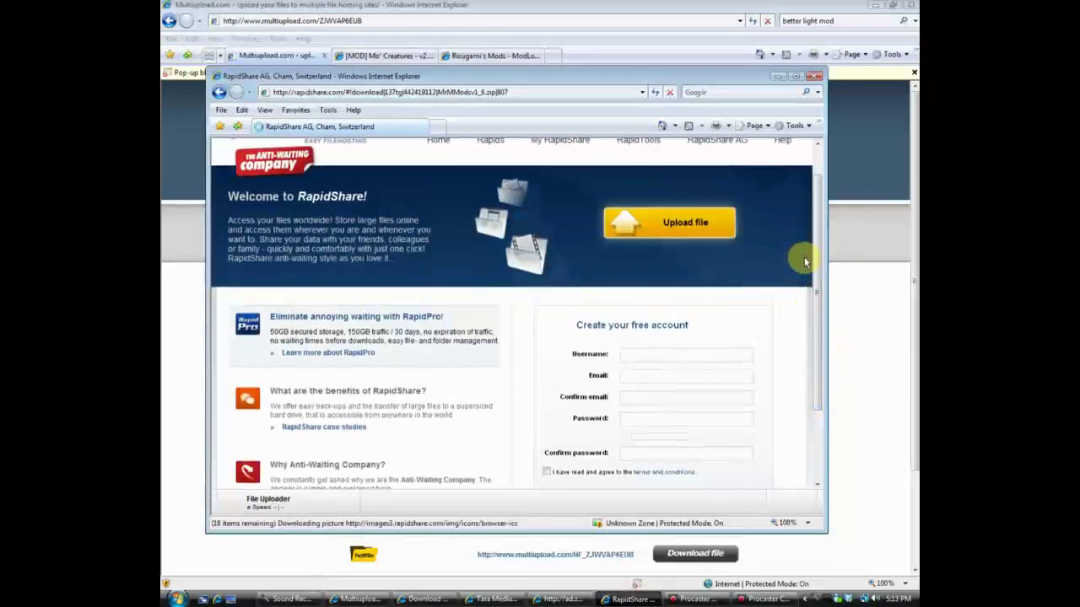
scroll(815, 321, down, 2)
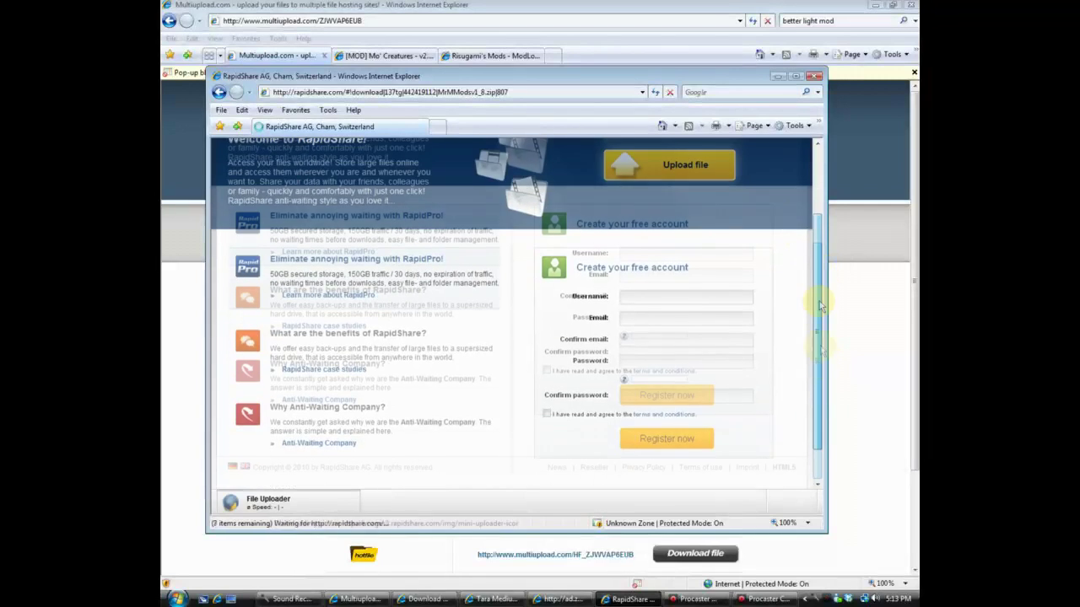
scroll(815, 359, down, 1)
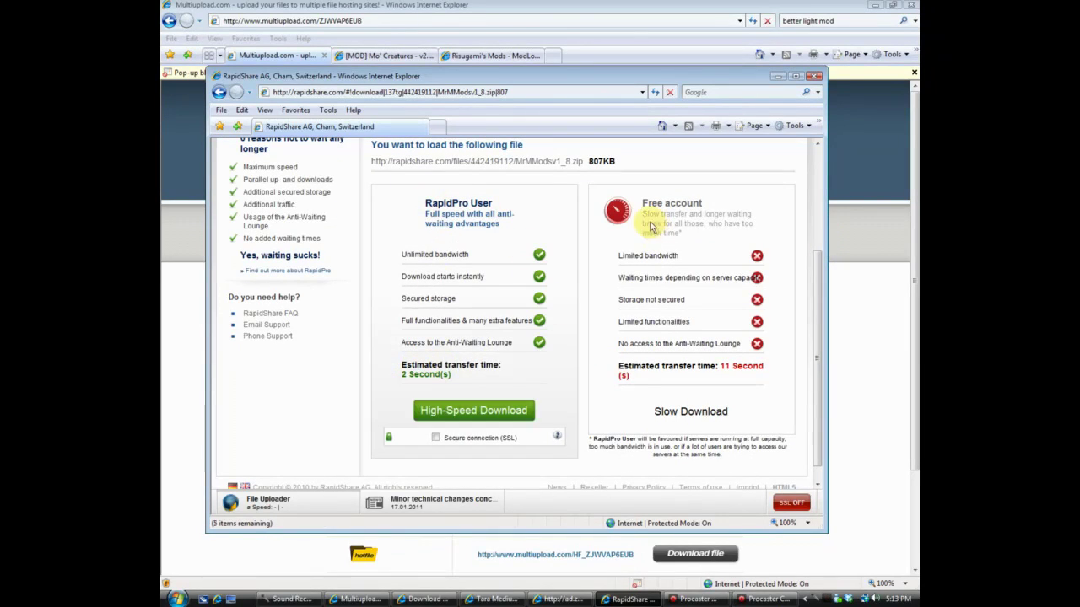
click(687, 412)
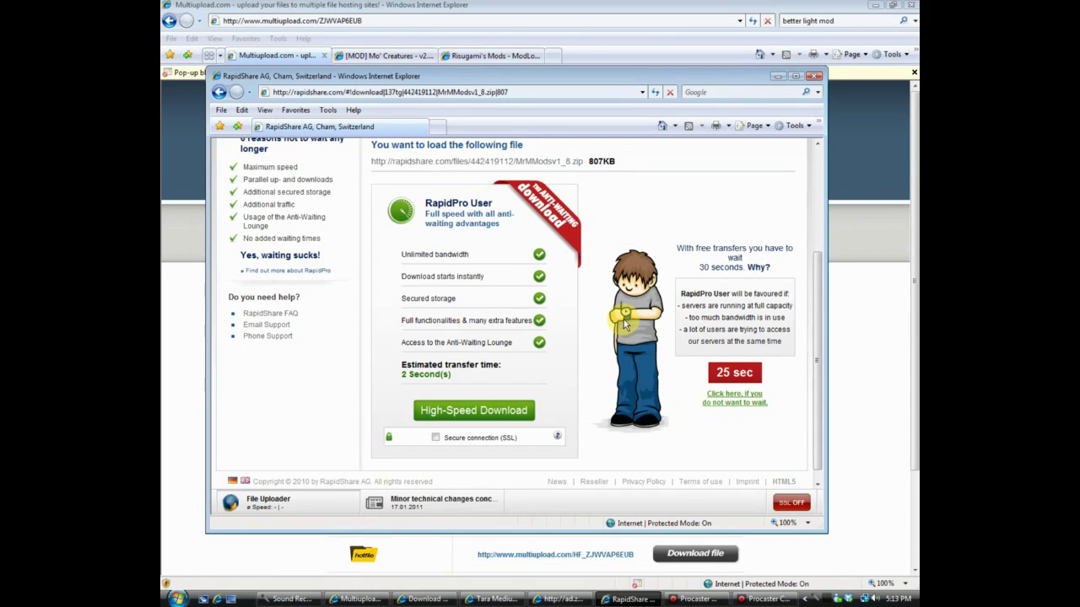
click(381, 59)
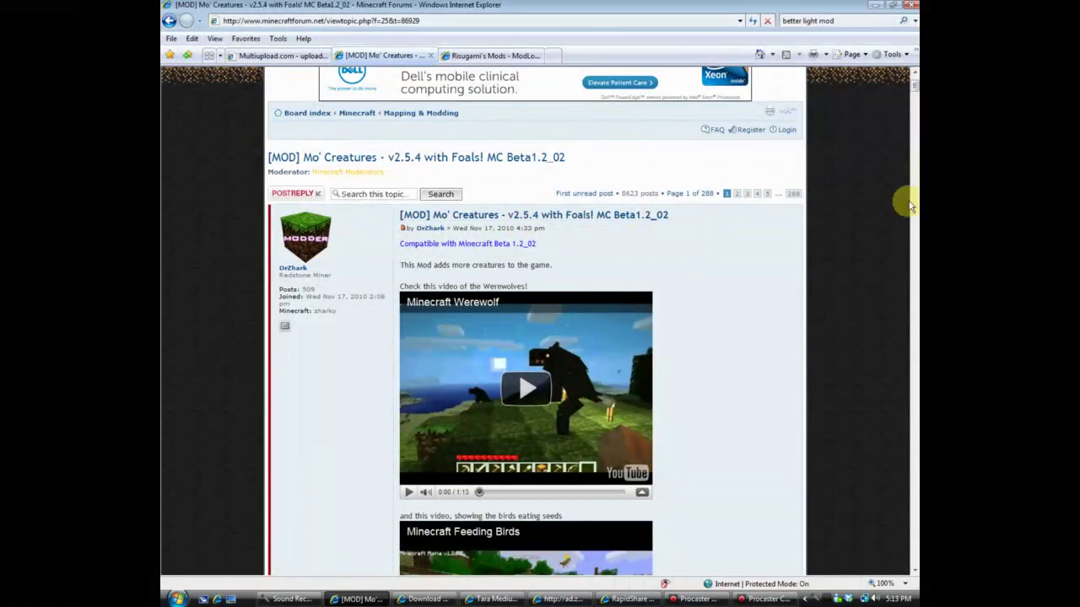
Open the Mo'Creatures Mod v2.5.4.zip link under 'Download the Mod:' in the thread.
drag(914, 91, 913, 111)
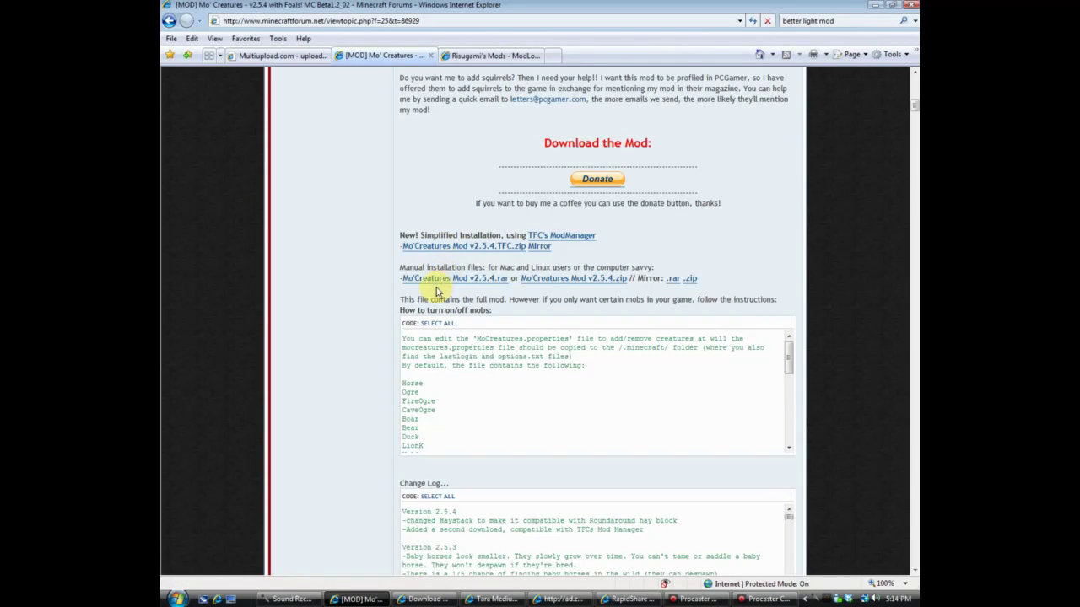
click(538, 281)
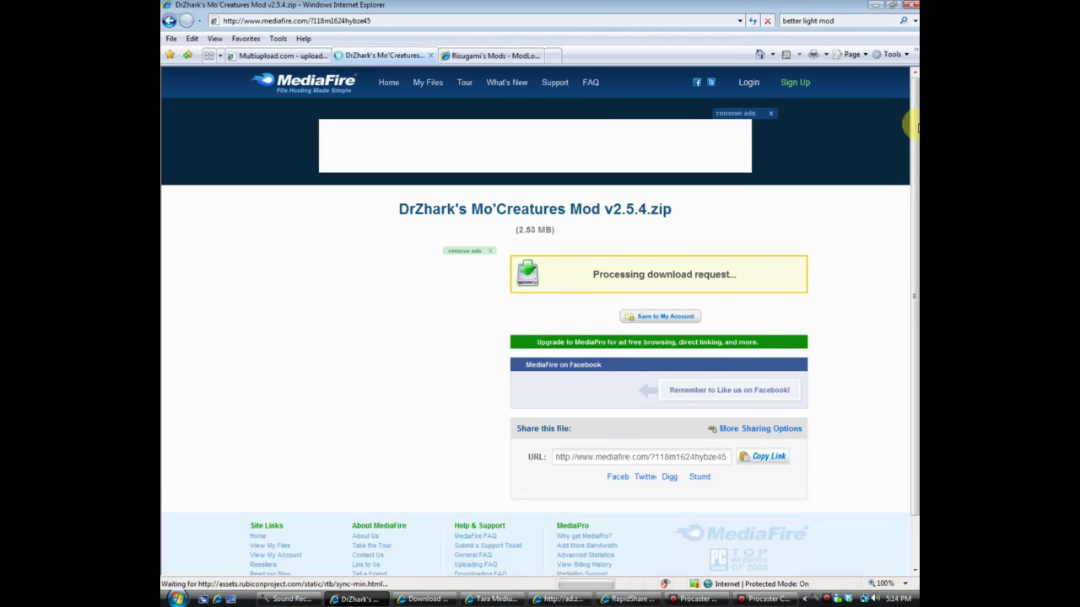
Start MediaFire's download of Mo'Creatures Mod v2.5.4.zip and save it to the Desktop.
scroll(911, 148, down, 1)
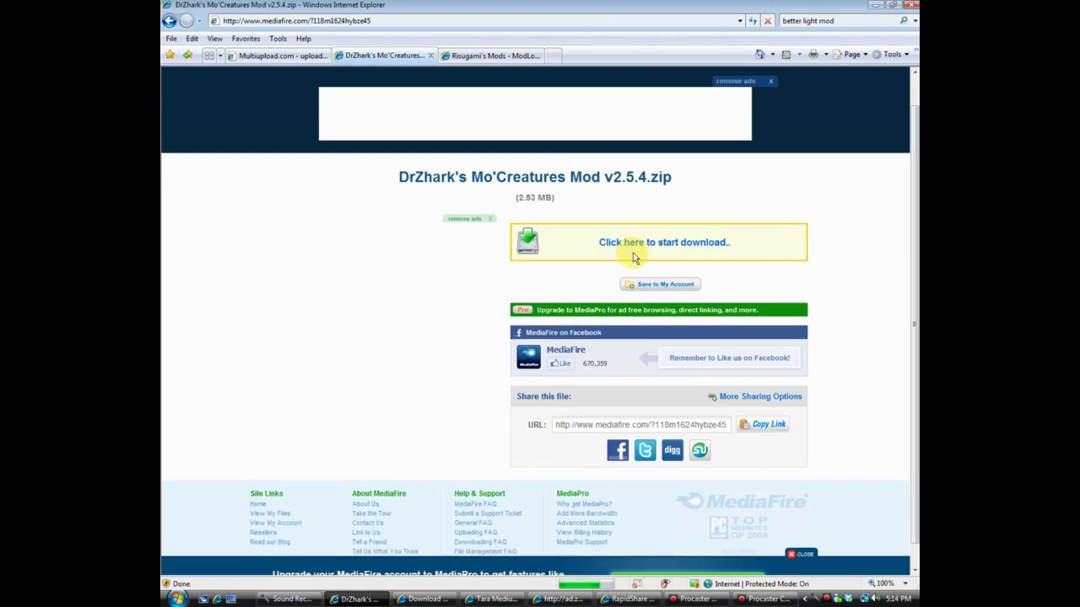
click(629, 340)
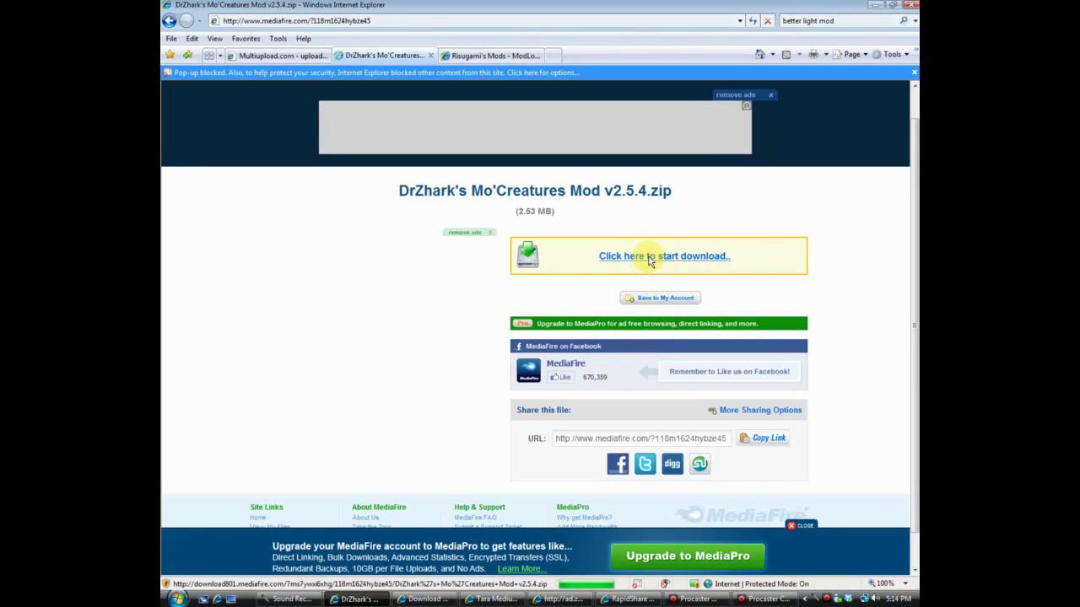
click(650, 257)
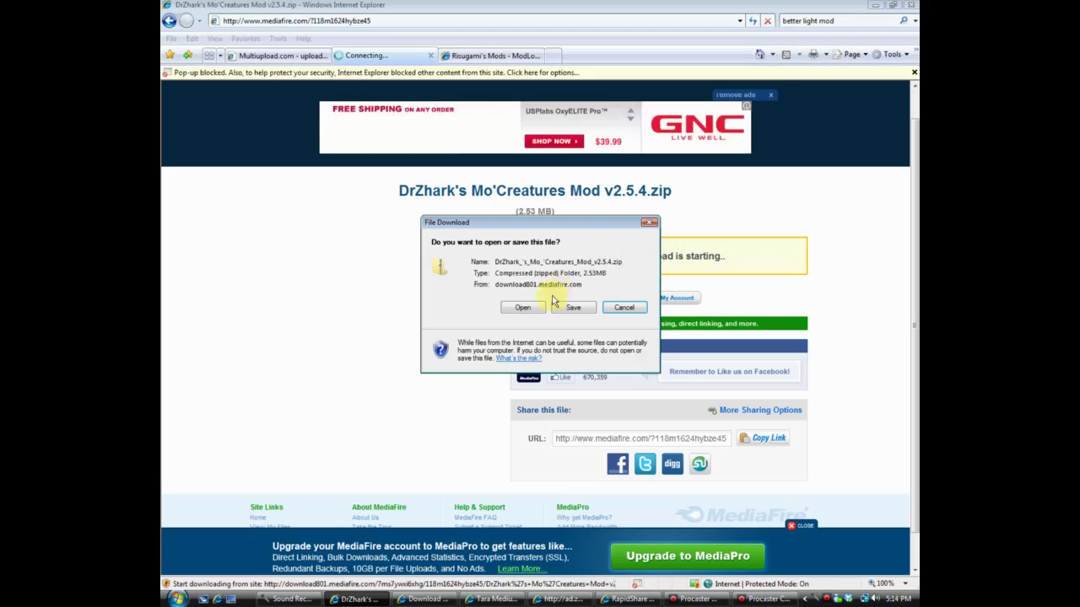
click(554, 304)
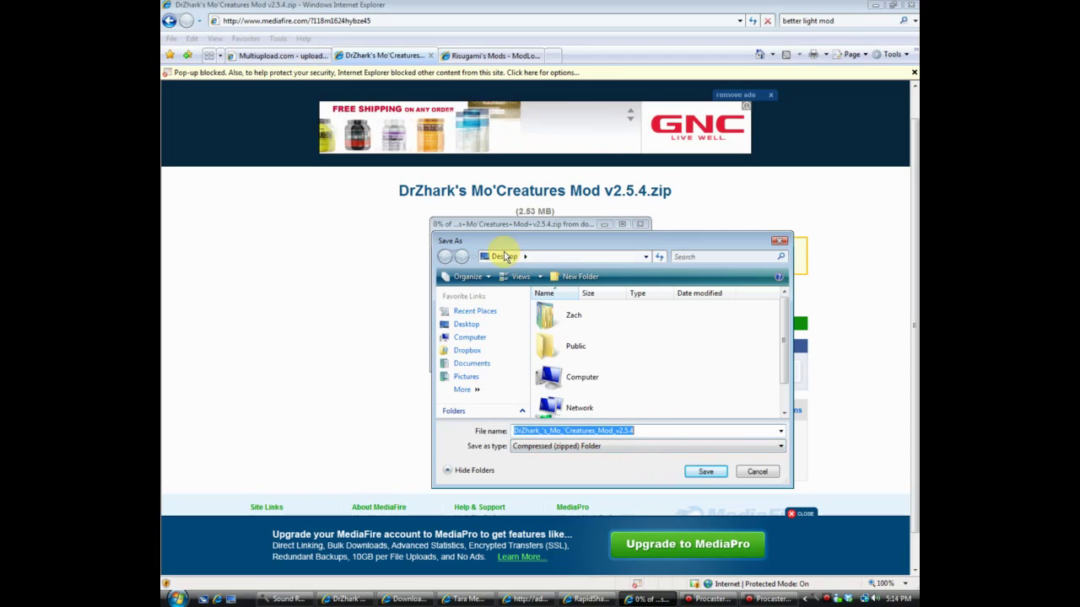
click(705, 472)
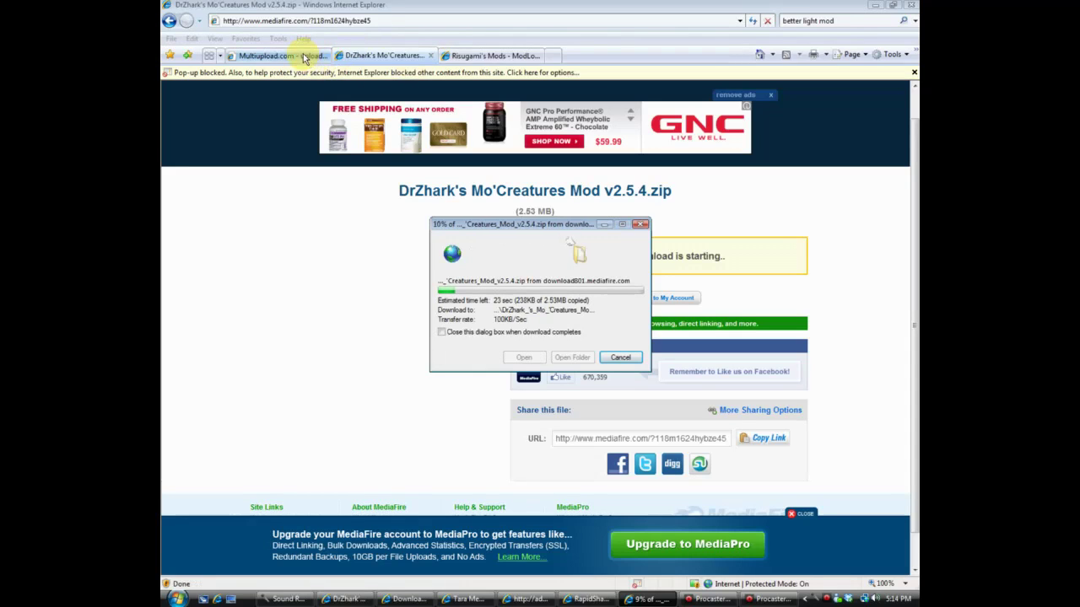
Back in RapidShare, choose Download now! and save MrMModsv1_8.zip to the Desktop.
click(588, 599)
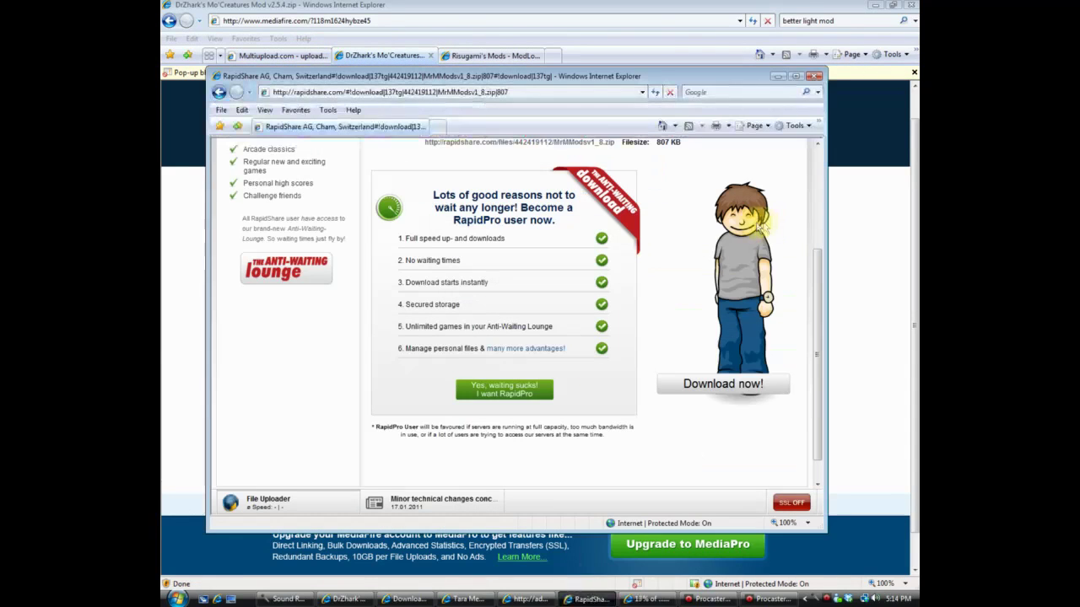
click(715, 384)
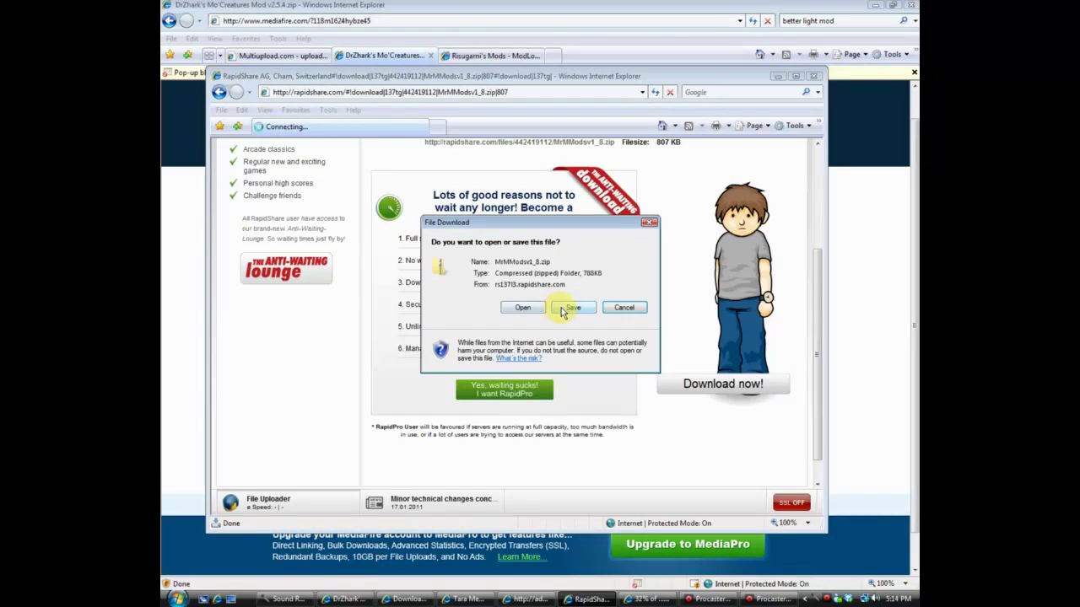
click(570, 307)
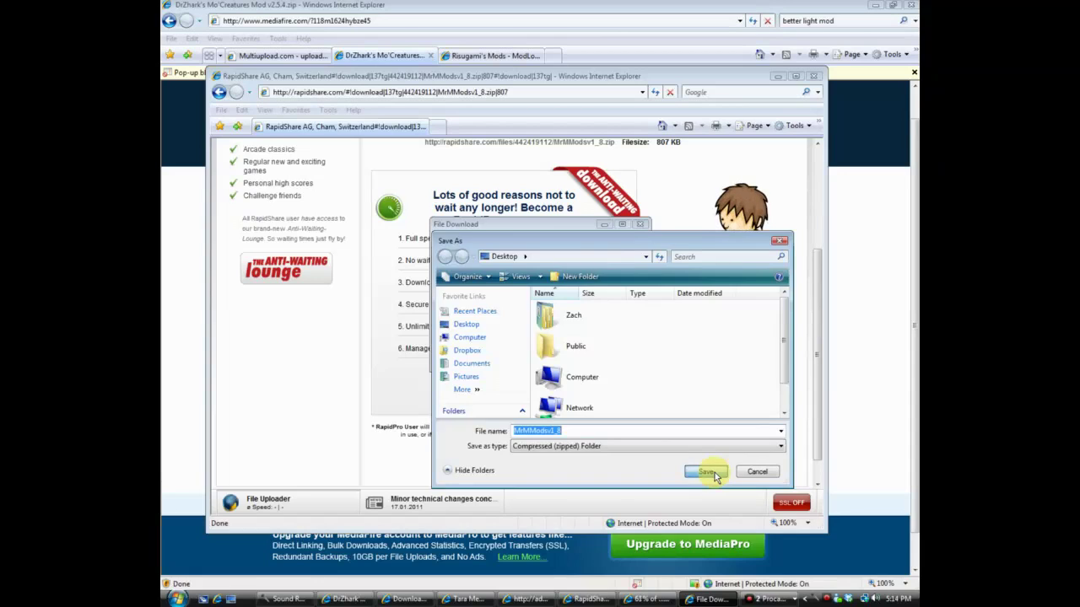
click(707, 472)
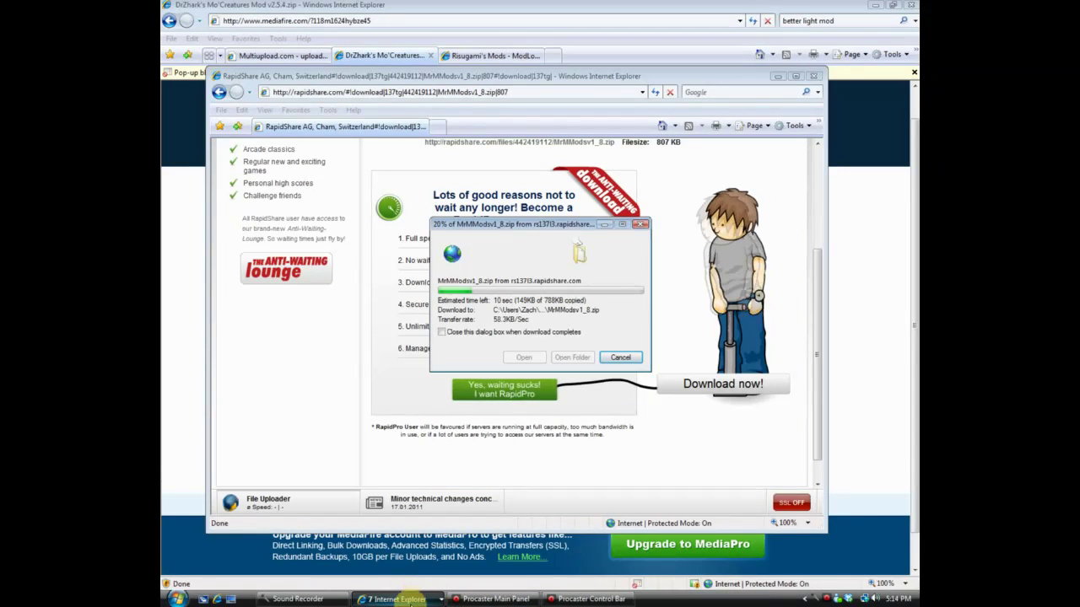
Close the Tara Medium and friend-request ad pop-up windows from the taskbar list.
click(403, 598)
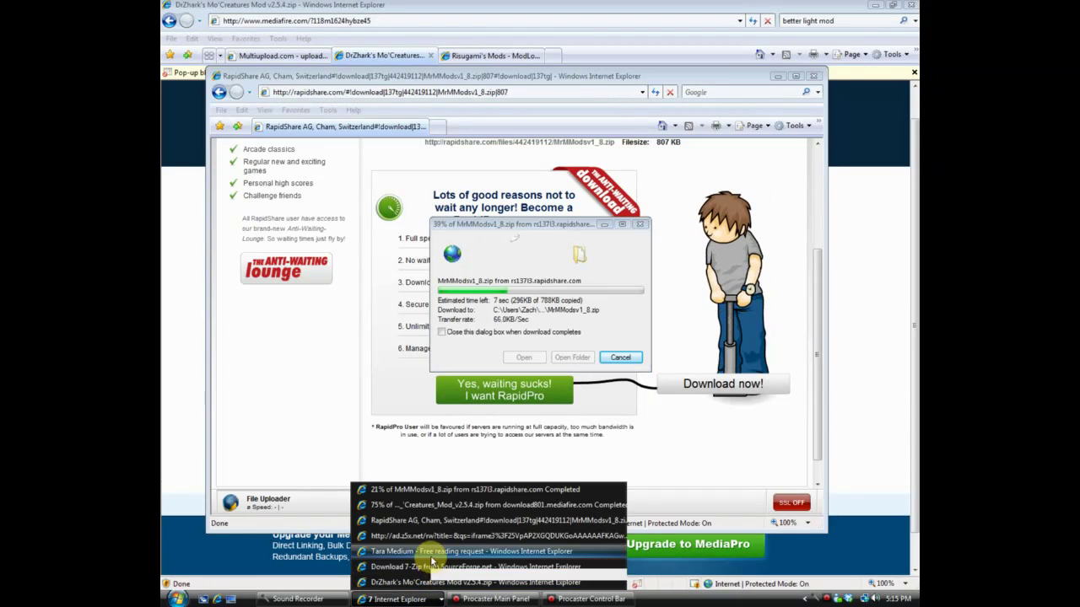
click(430, 553)
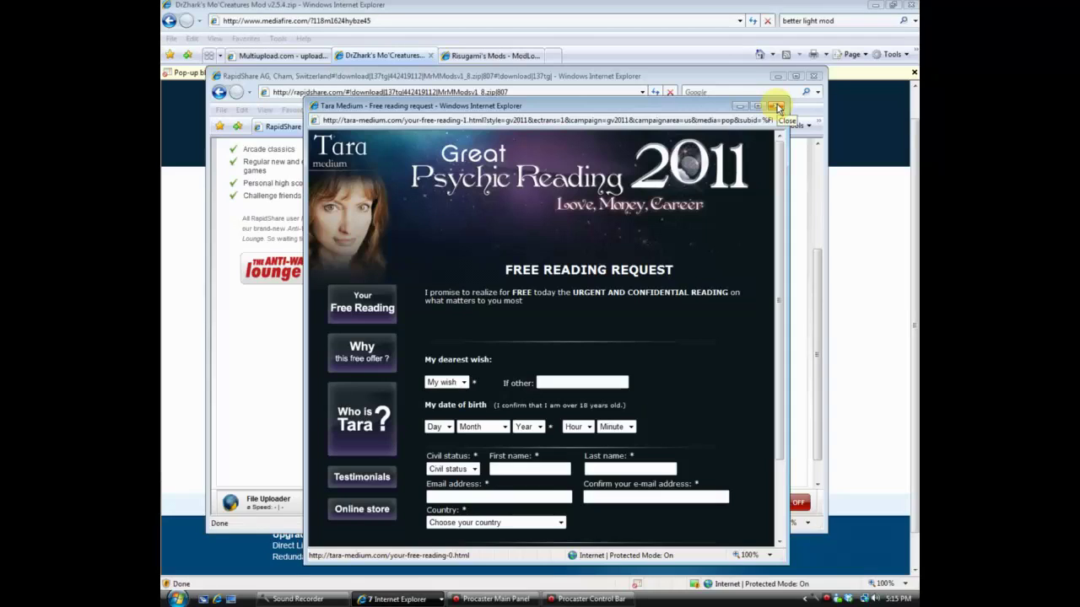
click(777, 108)
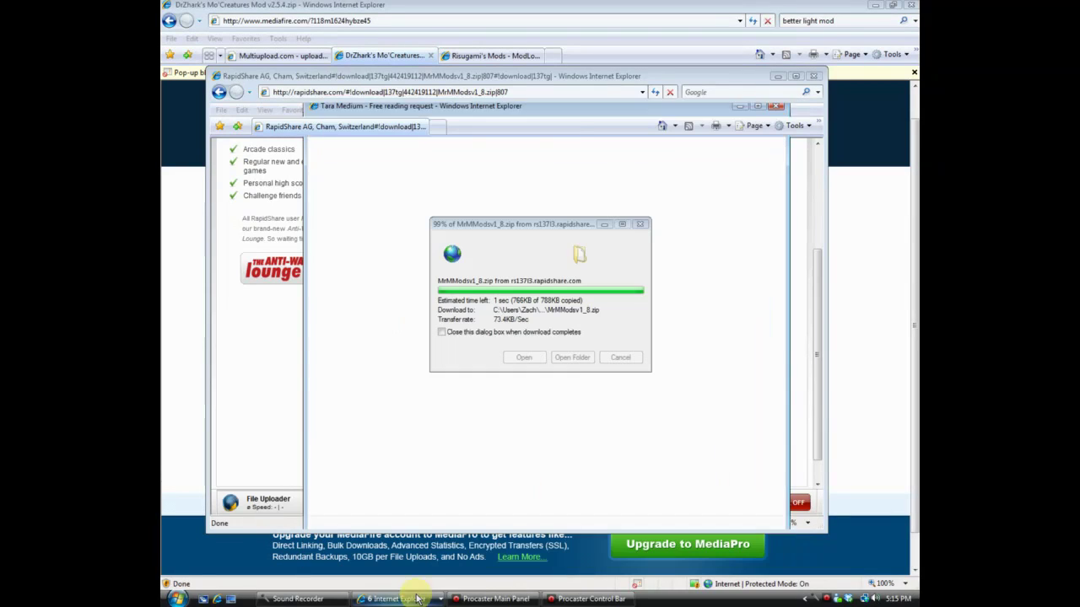
click(404, 598)
click(431, 553)
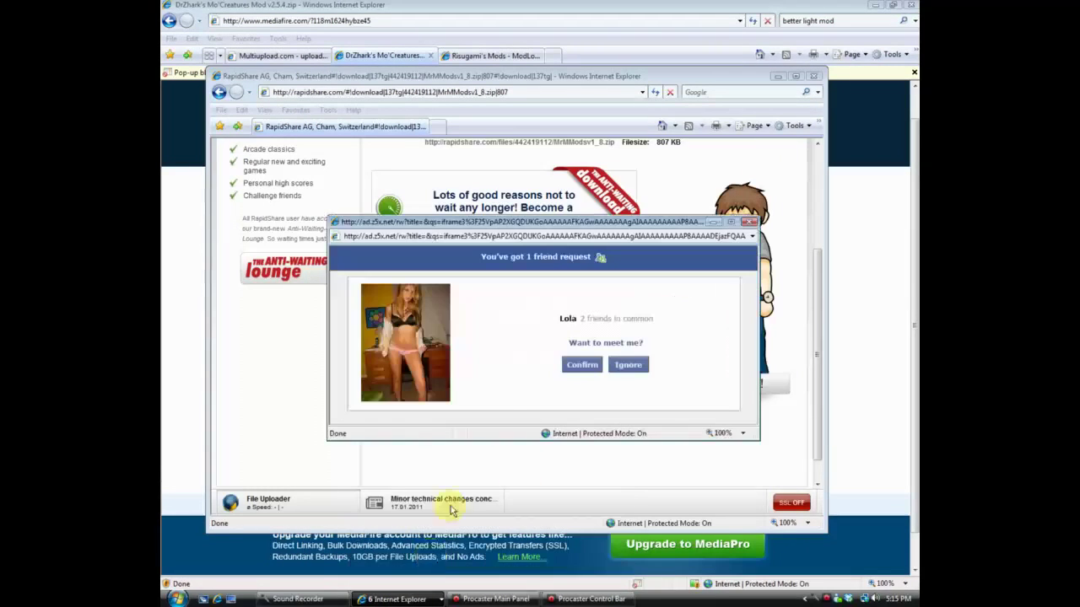
click(753, 221)
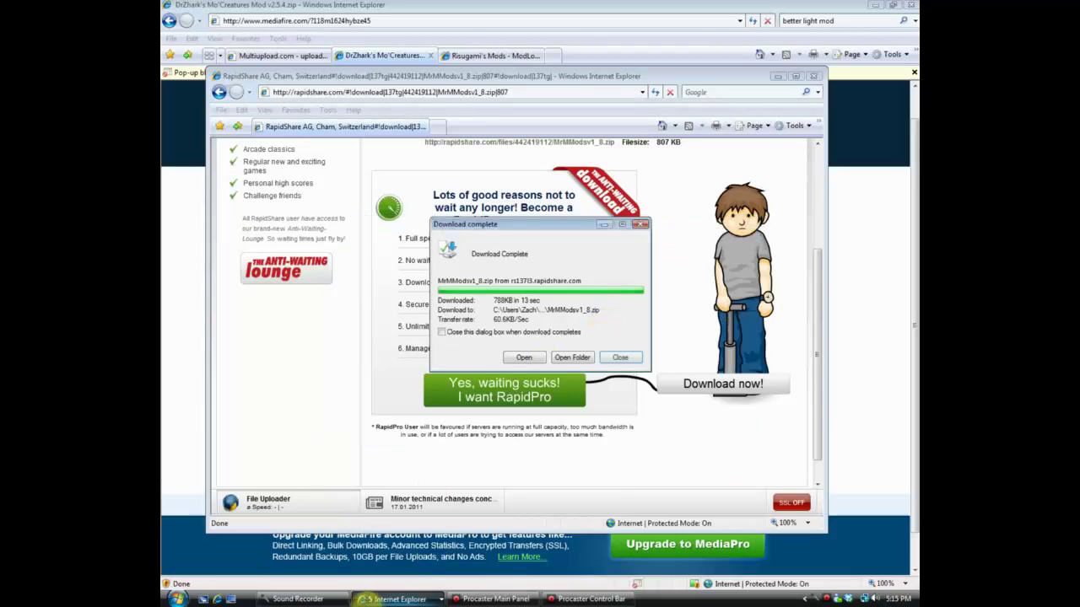
Dismiss the Mo'Creatures download-complete notice and close the RapidShare window.
click(396, 599)
click(400, 550)
click(397, 599)
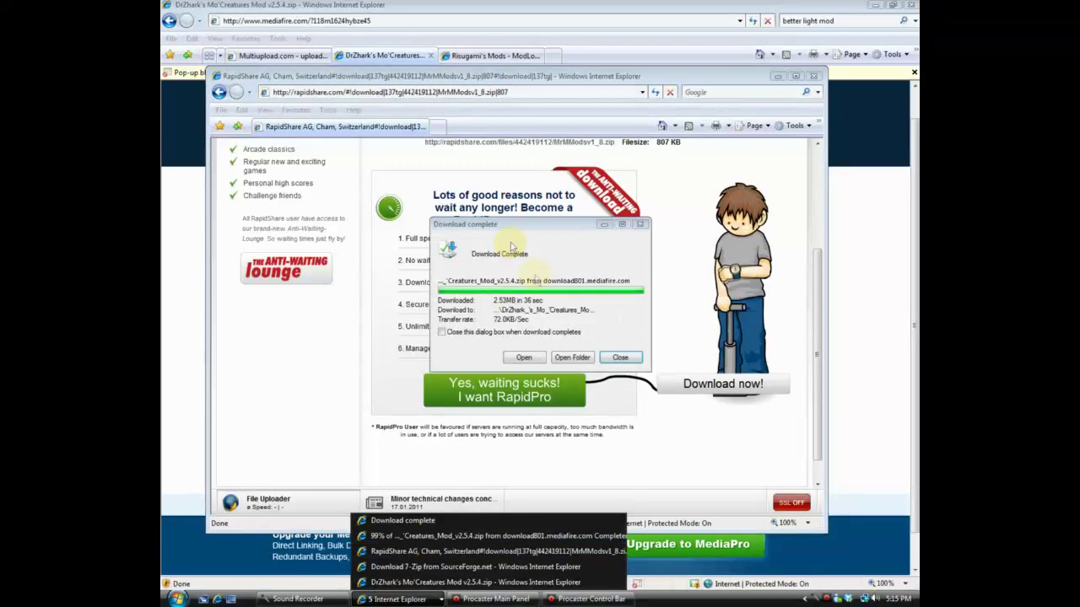
click(622, 357)
click(606, 80)
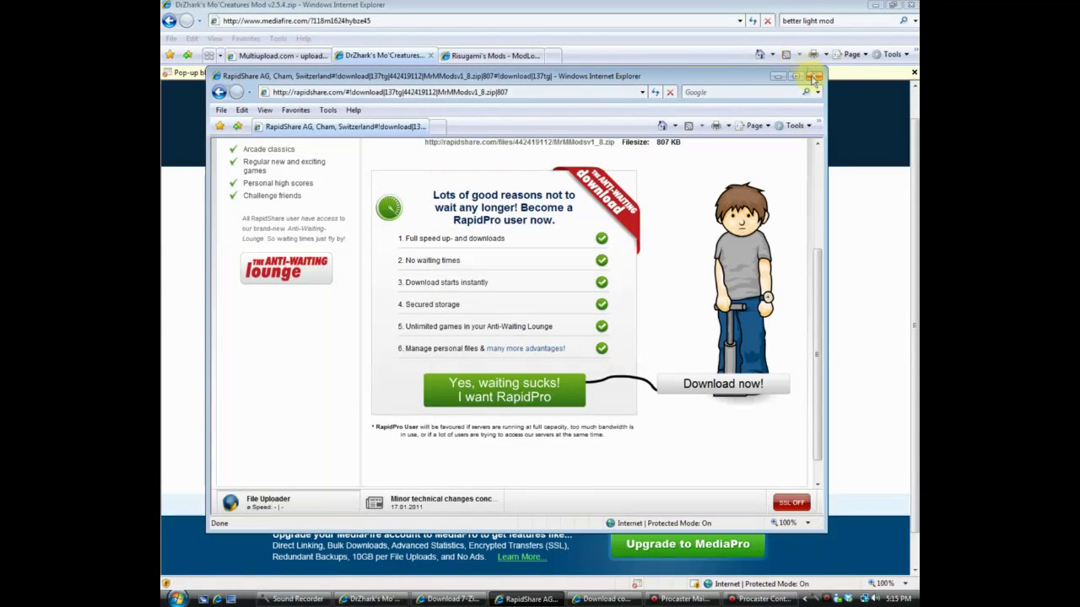
click(814, 75)
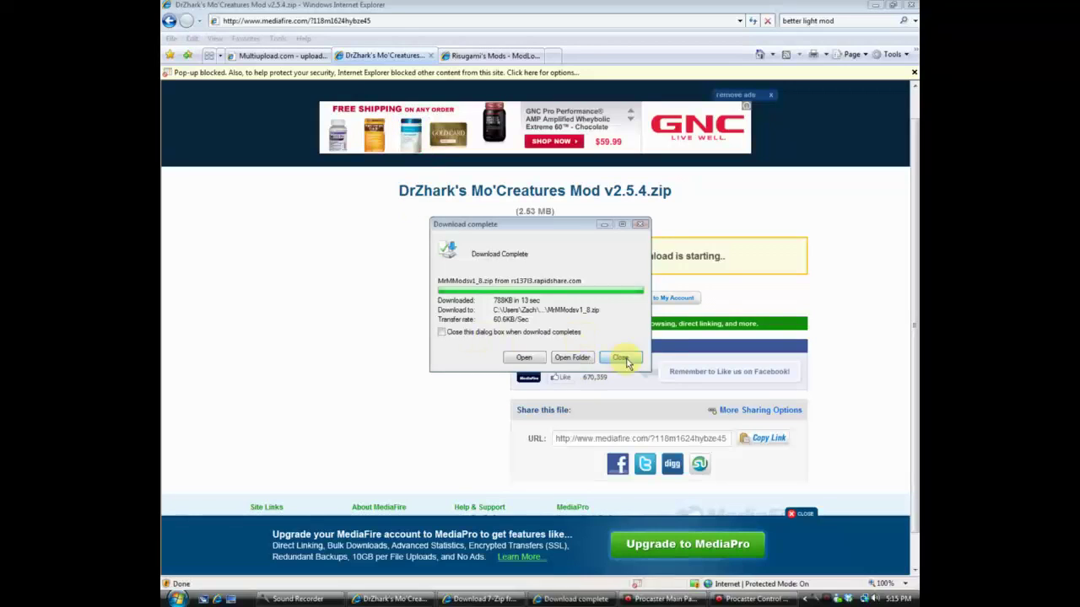
Dismiss the MrMMods download-complete notice and scroll down Risugami's Mods forum thread.
click(621, 358)
click(442, 57)
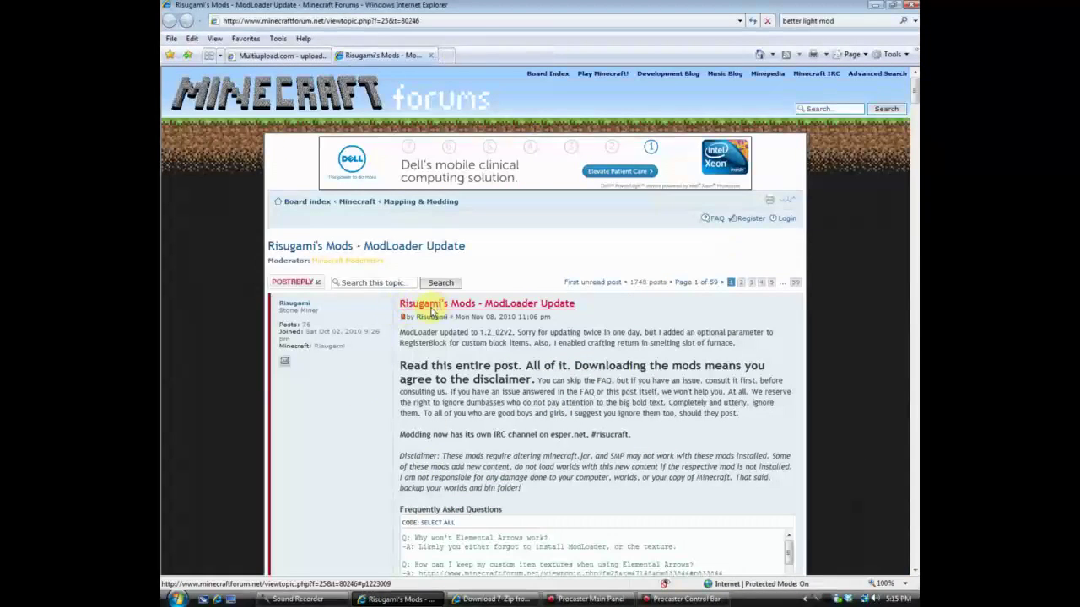
scroll(527, 386, down, 3)
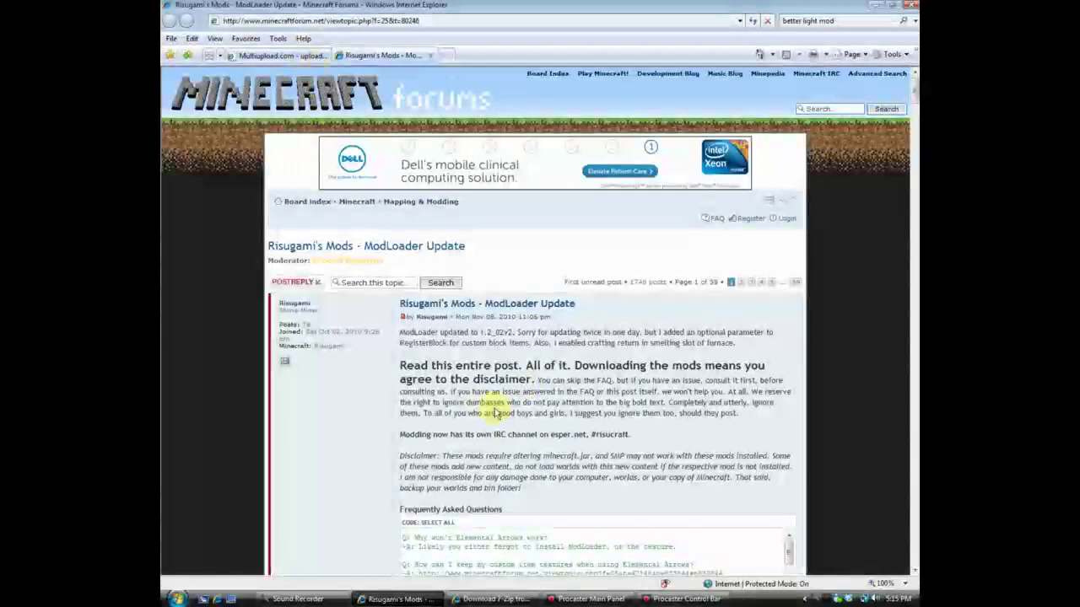
scroll(506, 421, down, 3)
scroll(433, 414, down, 3)
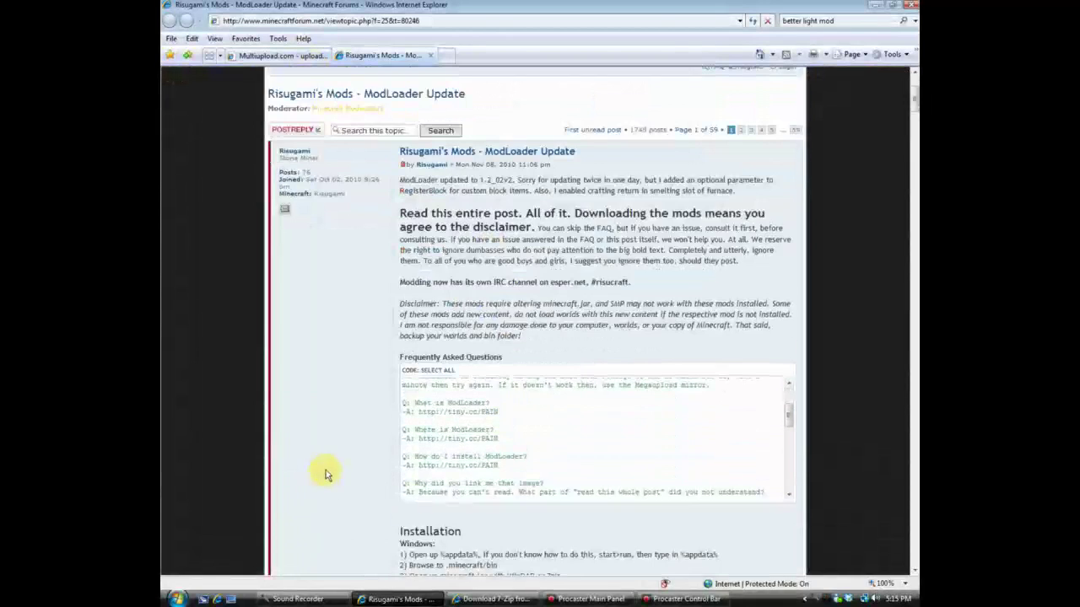
scroll(326, 469, down, 5)
scroll(327, 440, down, 7)
Open the Download link under ModLoader Beta 1.2_02v2 in The Mods section.
scroll(330, 413, up, 3)
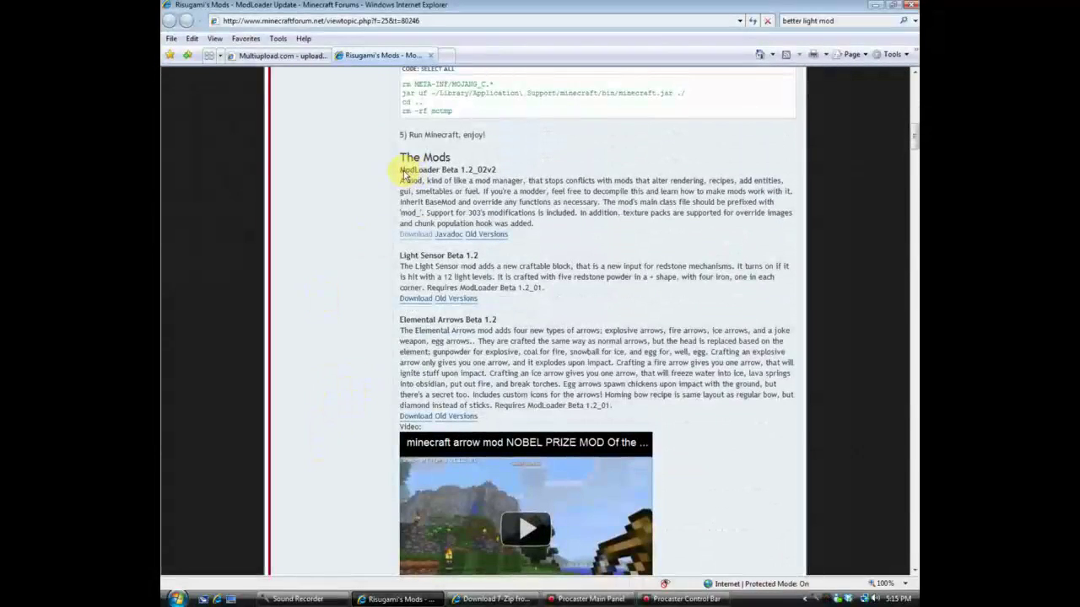
drag(401, 173, 466, 180)
click(440, 187)
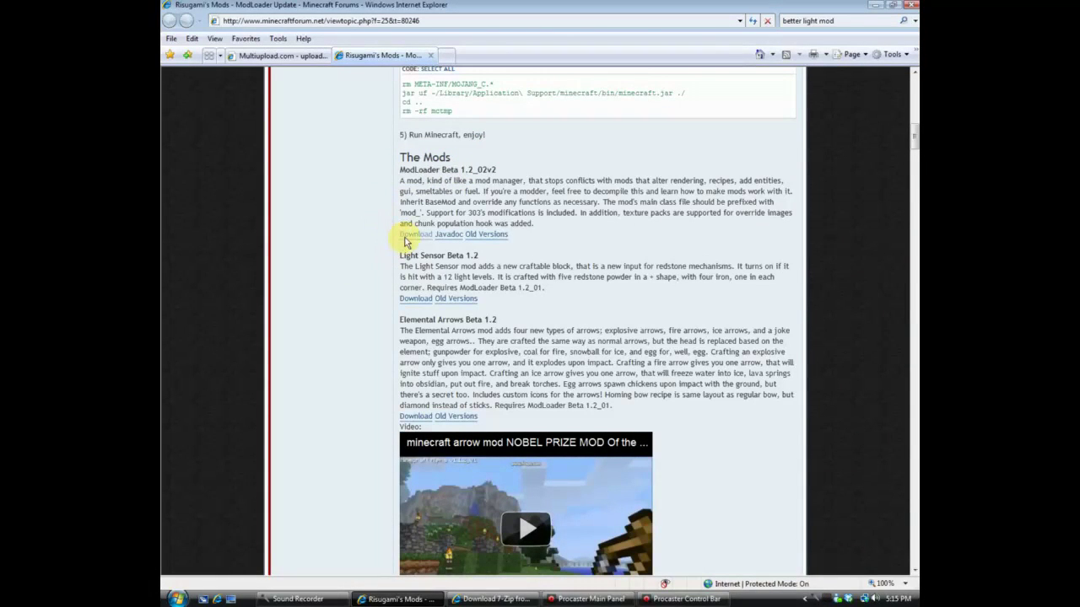
click(407, 236)
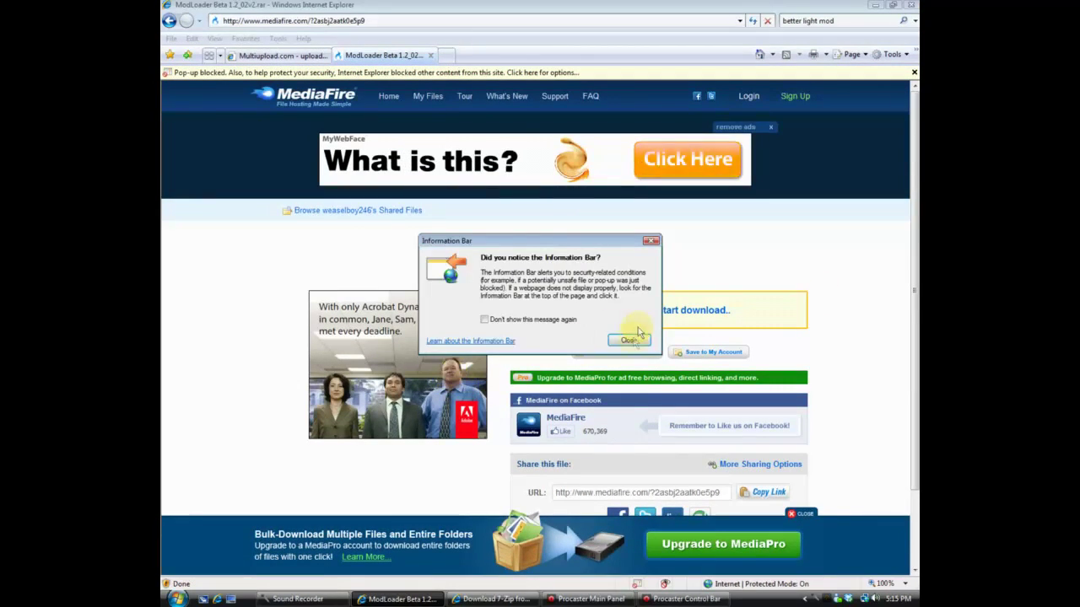
Save ModLoader_Beta_1.2_02v2.rar (34.6 KB), then go back to the Risugami's Mods ModLoader thread.
click(632, 336)
click(662, 321)
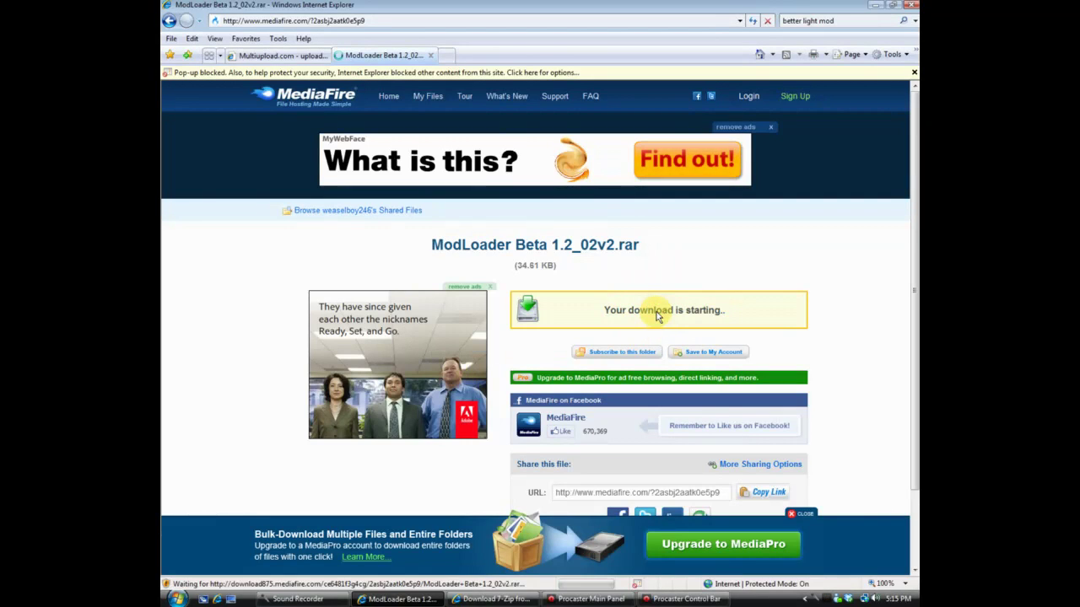
click(570, 307)
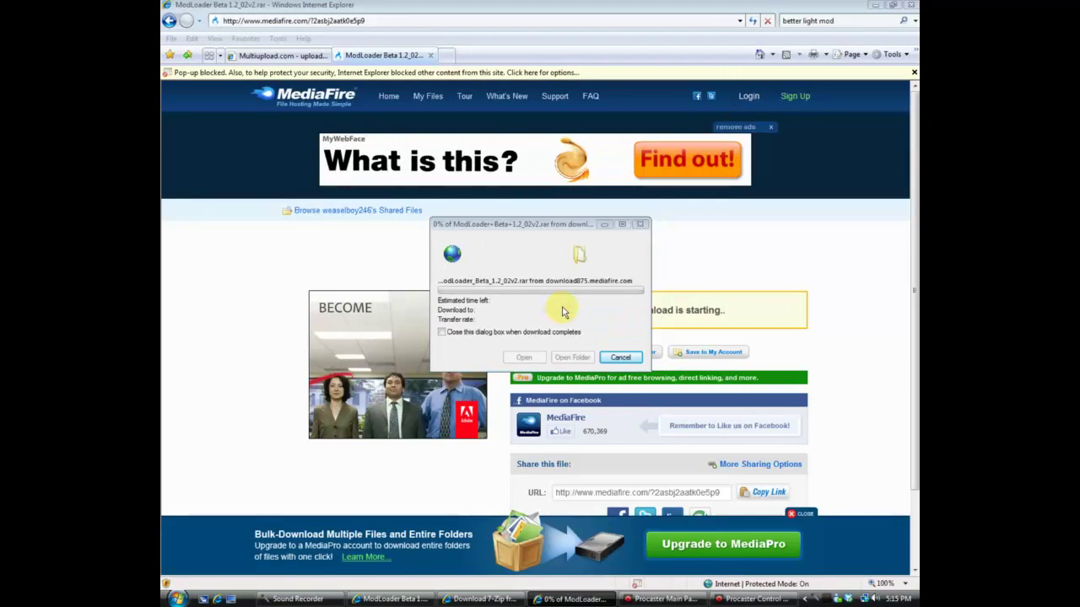
click(705, 471)
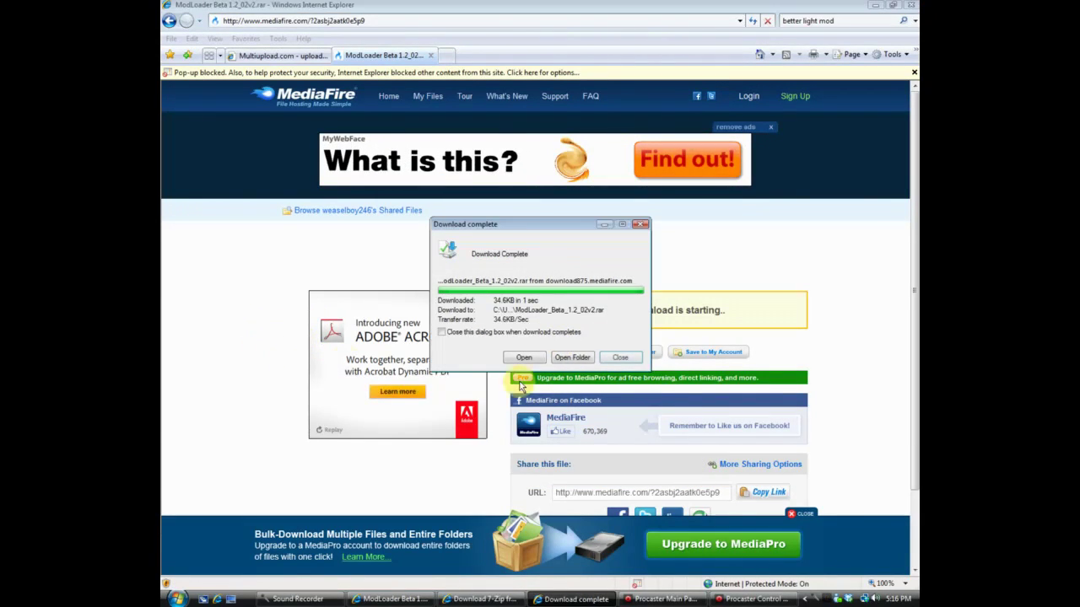
click(620, 356)
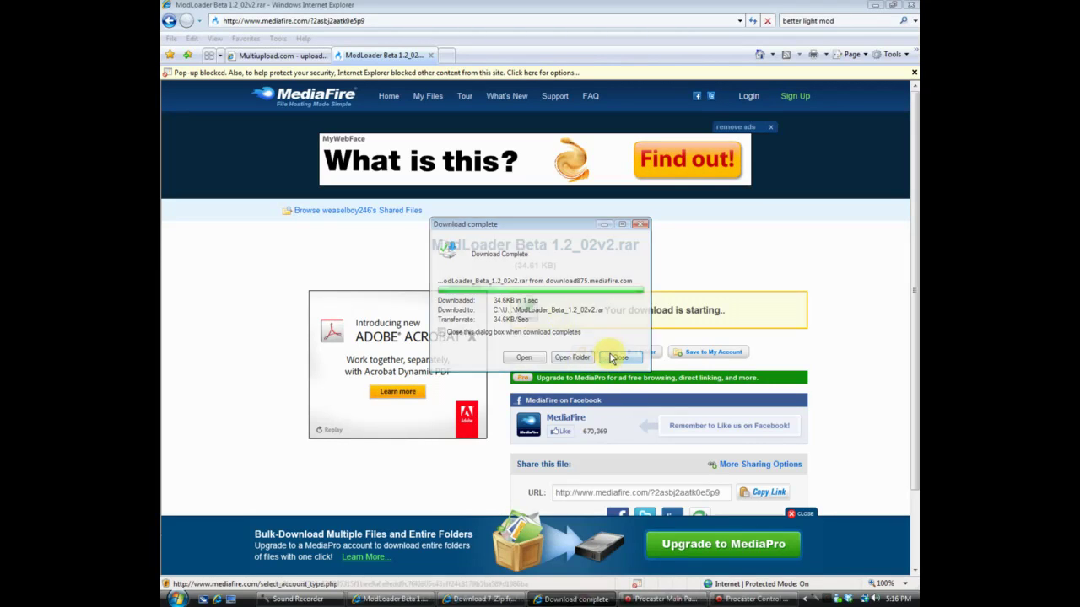
click(172, 22)
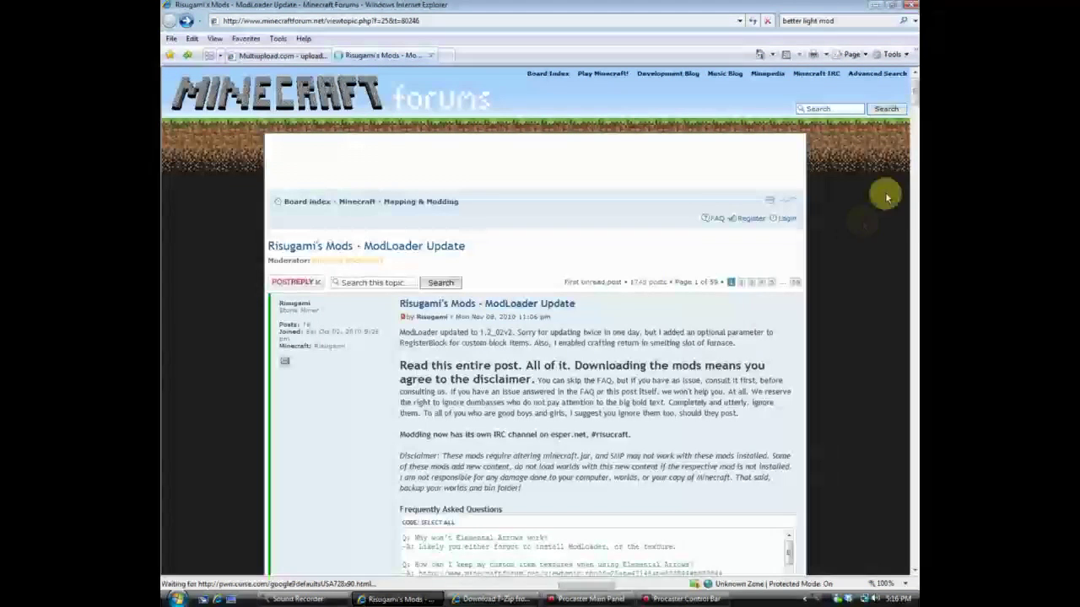
Scroll down Risugami's Mods thread past Elemental Arrows, More Stackables and More Worlds toward AudioMod.
drag(914, 96, 915, 126)
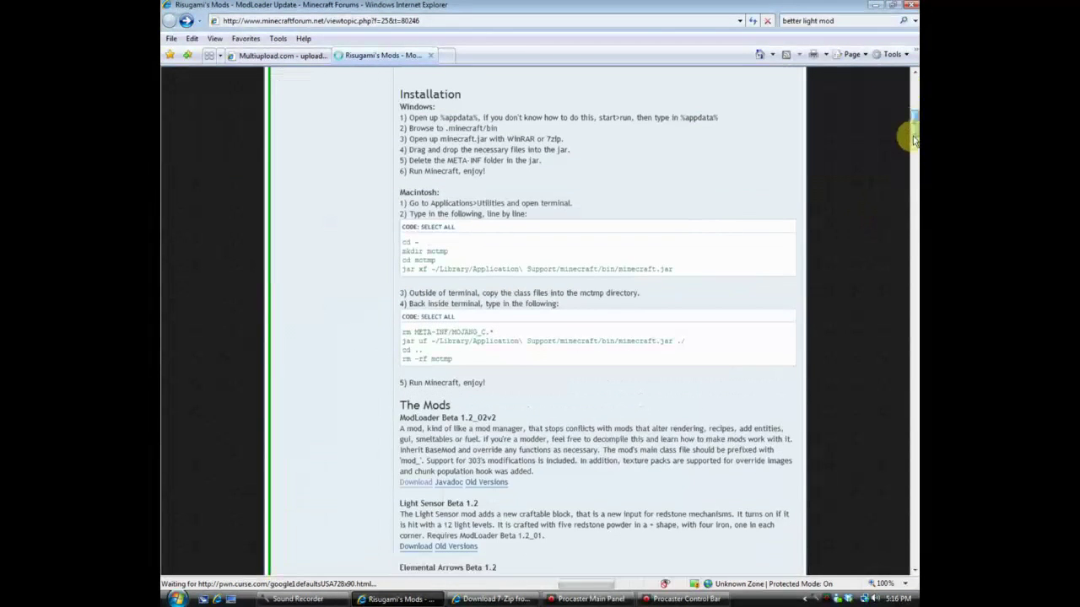
drag(914, 144, 913, 141)
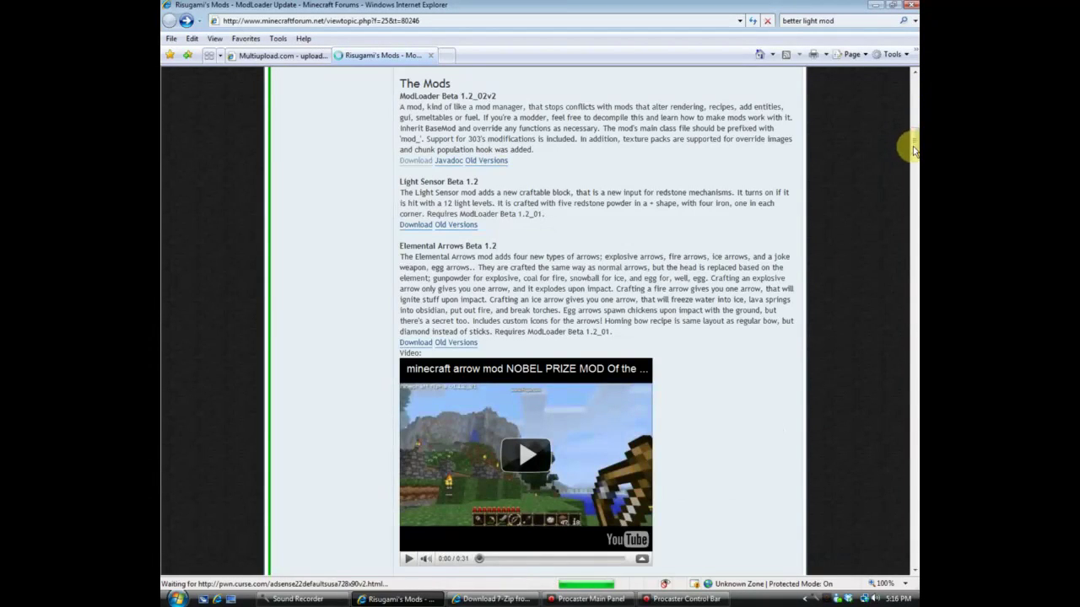
scroll(429, 163, down, 3)
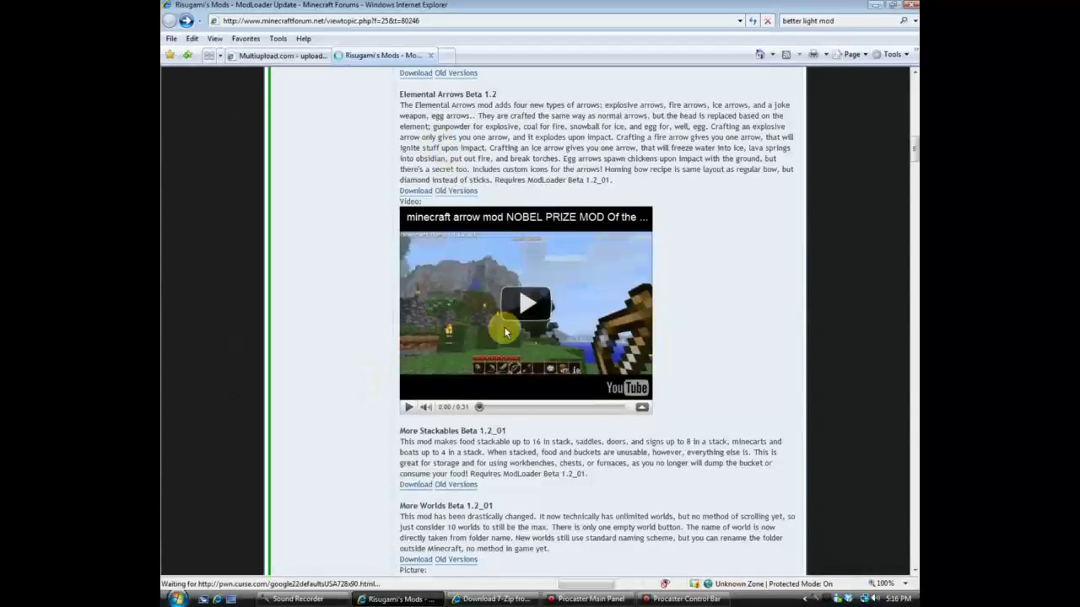
scroll(504, 332, down, 5)
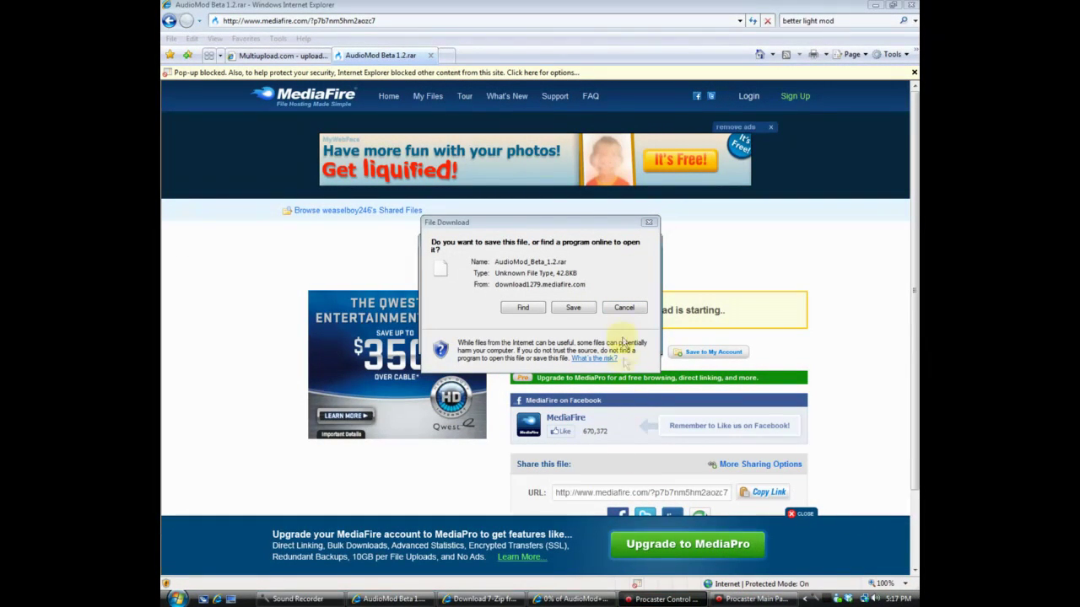
Save AudioMod_Beta_1_2.rar, dismiss the completion and Information Bar notices, and close the MediaFire tab.
click(513, 342)
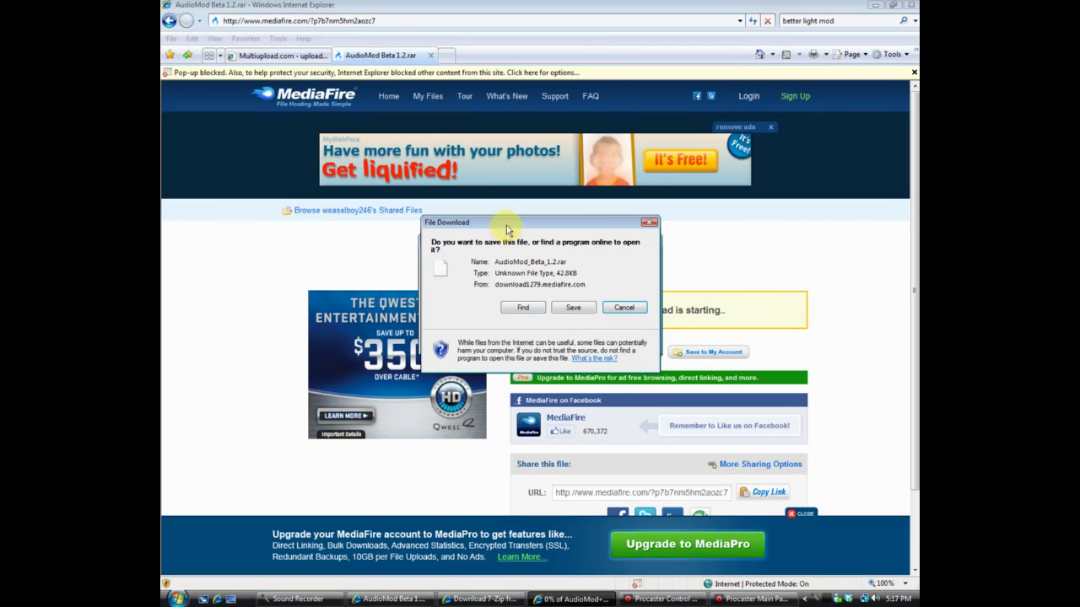
click(573, 310)
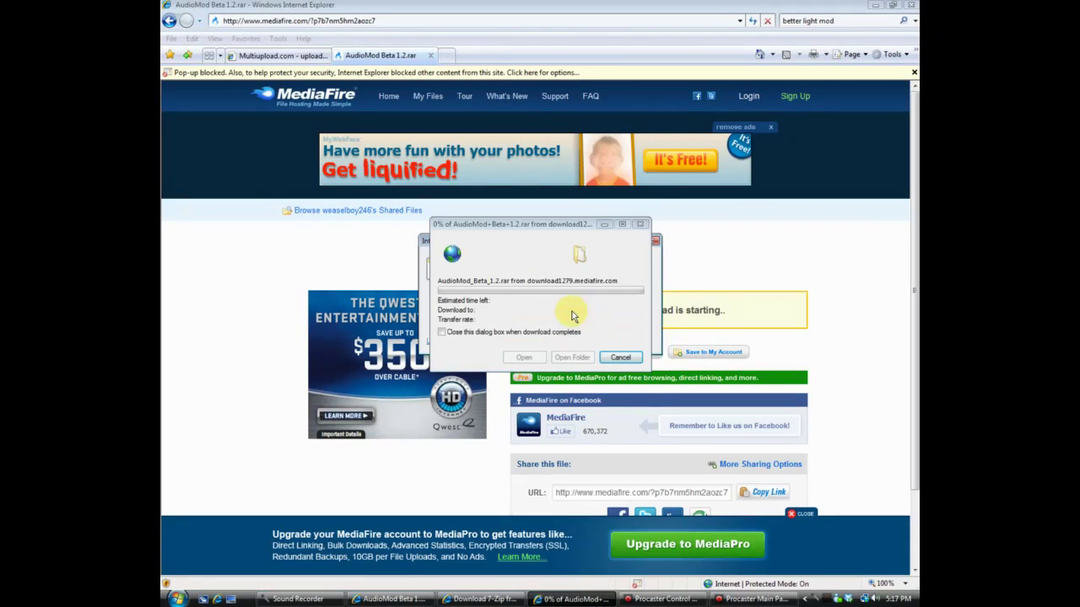
click(701, 470)
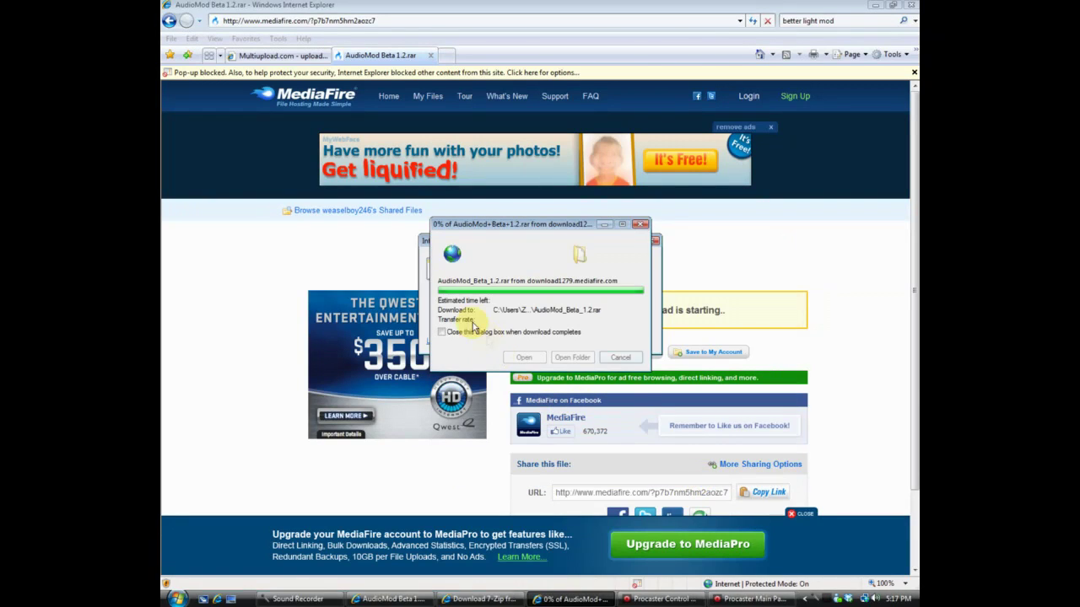
click(604, 358)
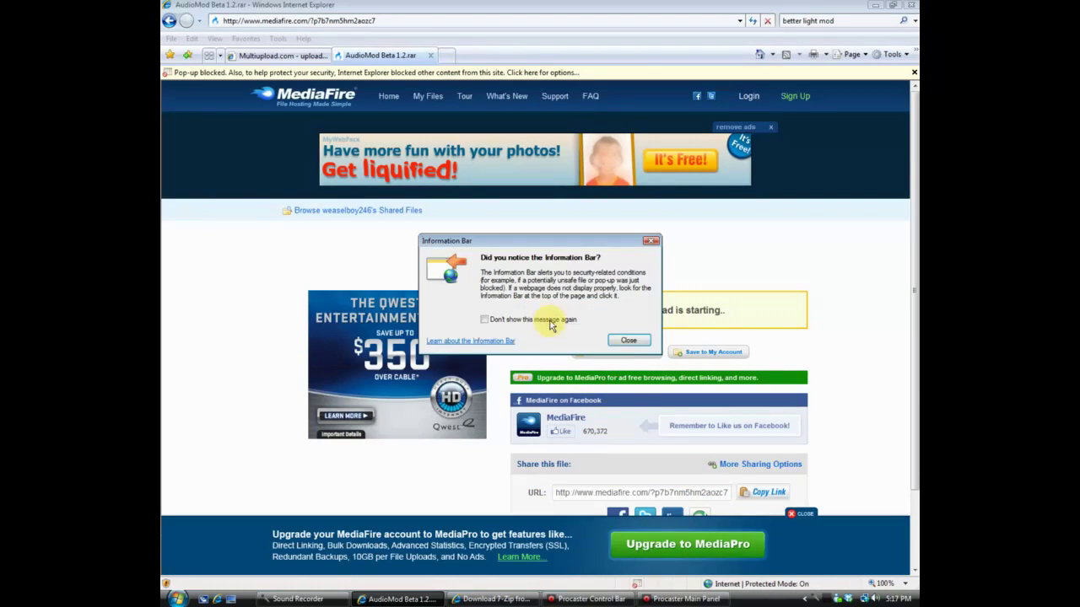
click(620, 338)
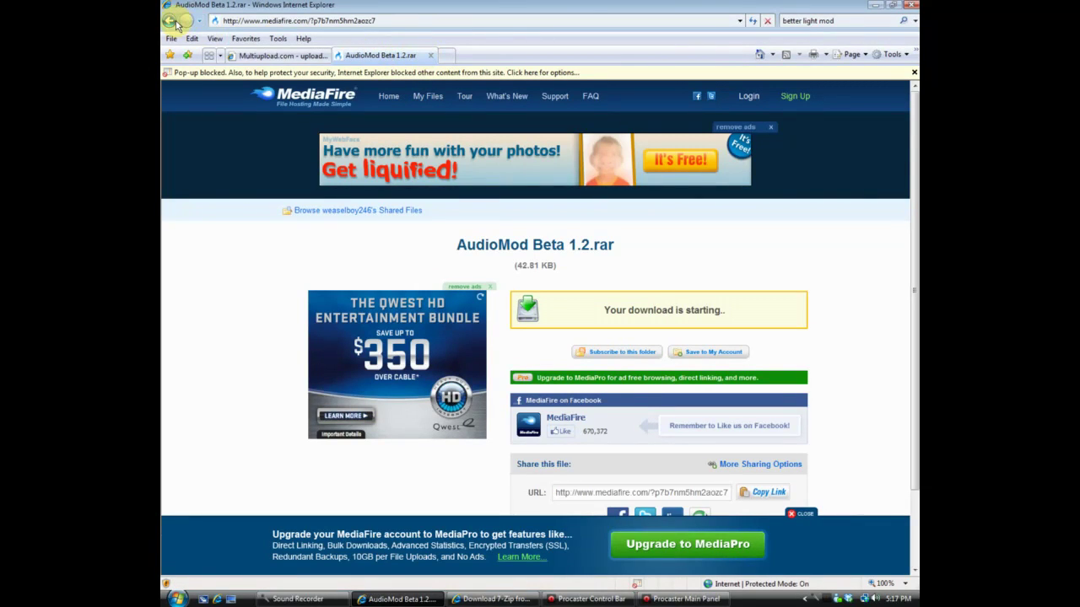
click(427, 55)
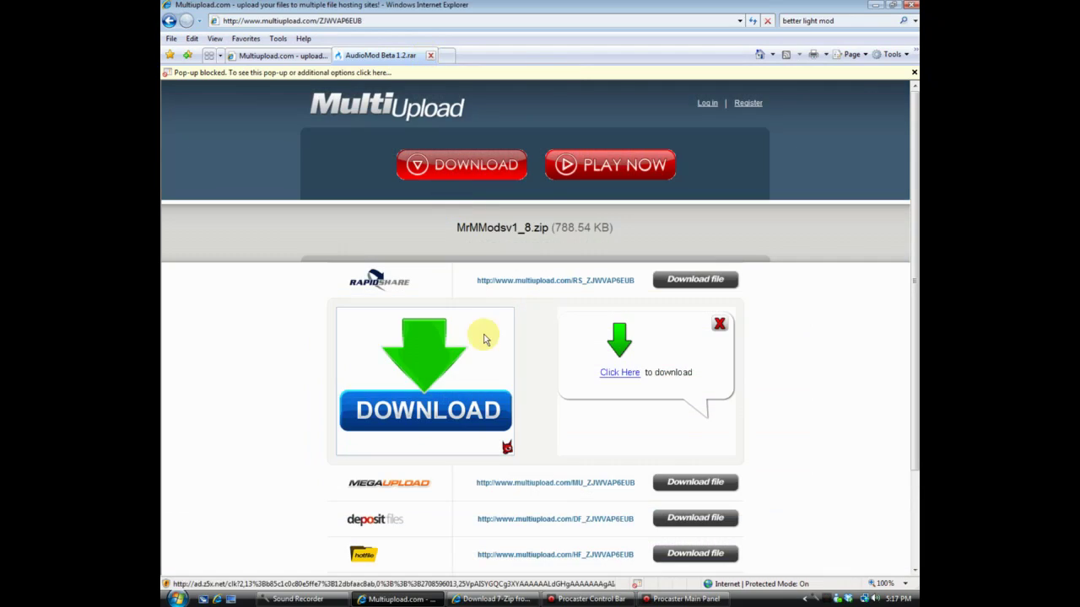
Go back to the MrMMods 13-1 forum thread, scroll through it, and close the window with Alt+F4.
click(173, 23)
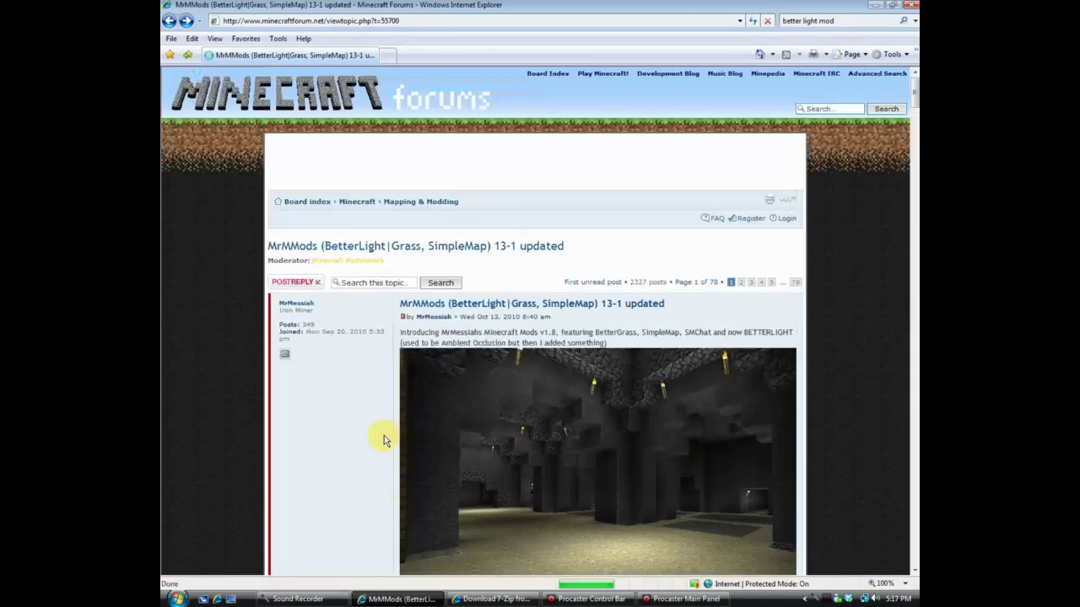
scroll(383, 438, down, 1)
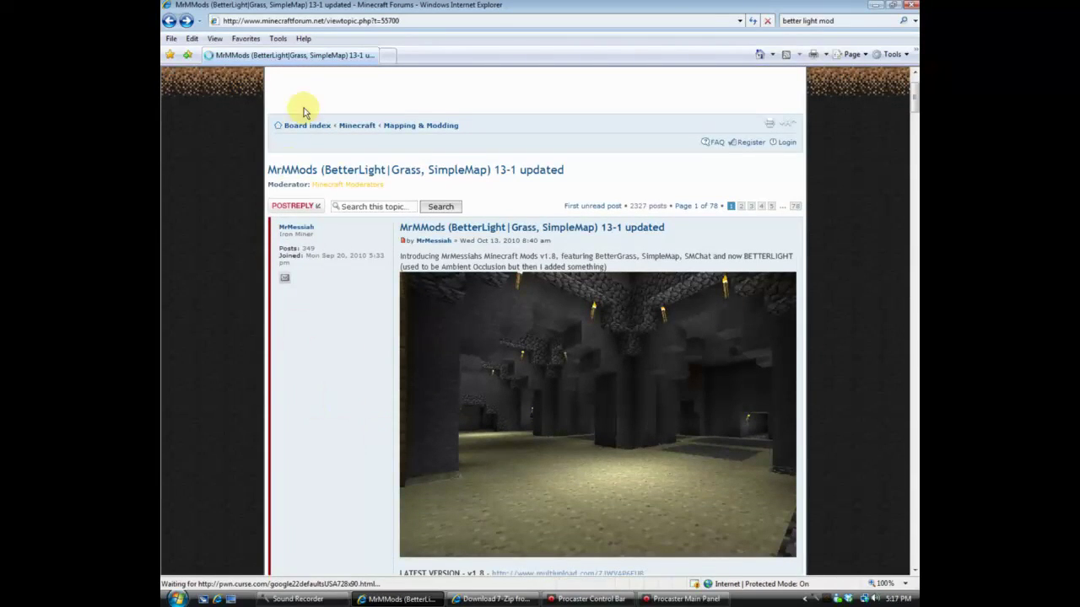
scroll(301, 108, down, 5)
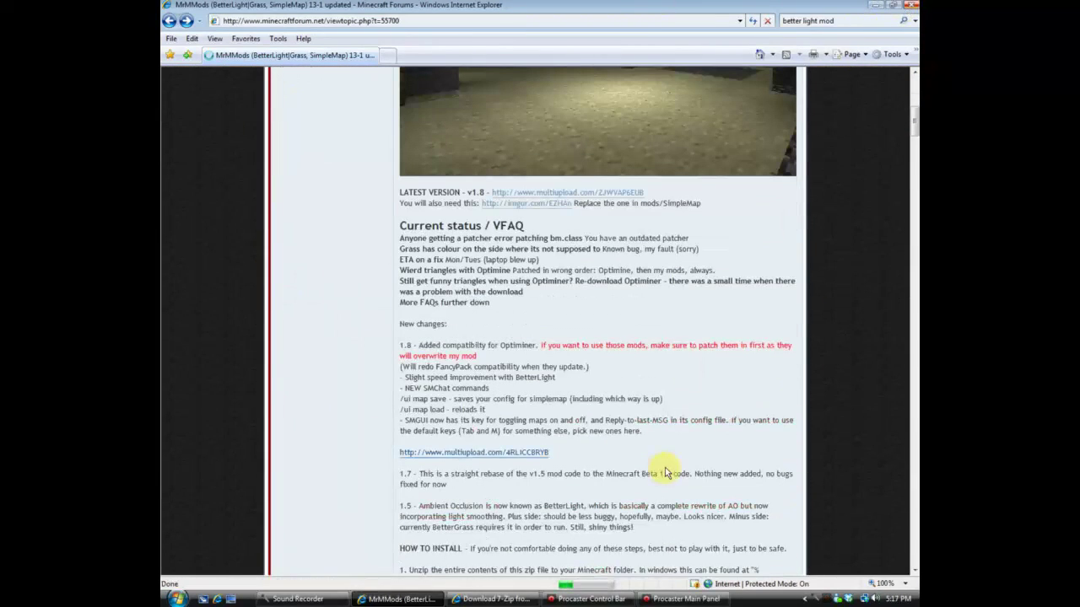
key(alt+F4)
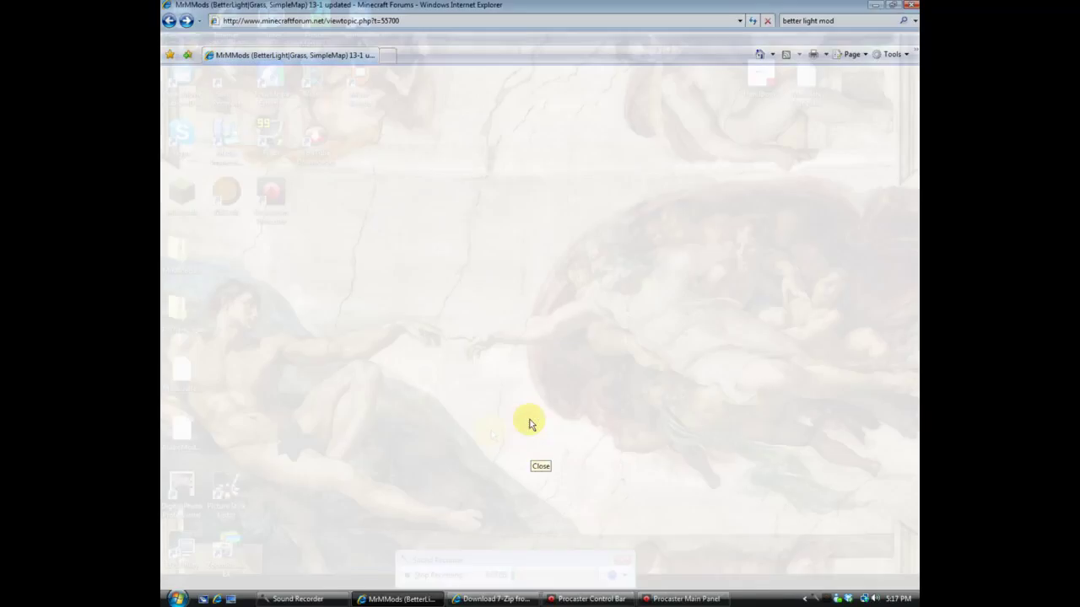
Restore the SourceForge 7-Zip 9.20 download window from the taskbar and close it.
click(397, 599)
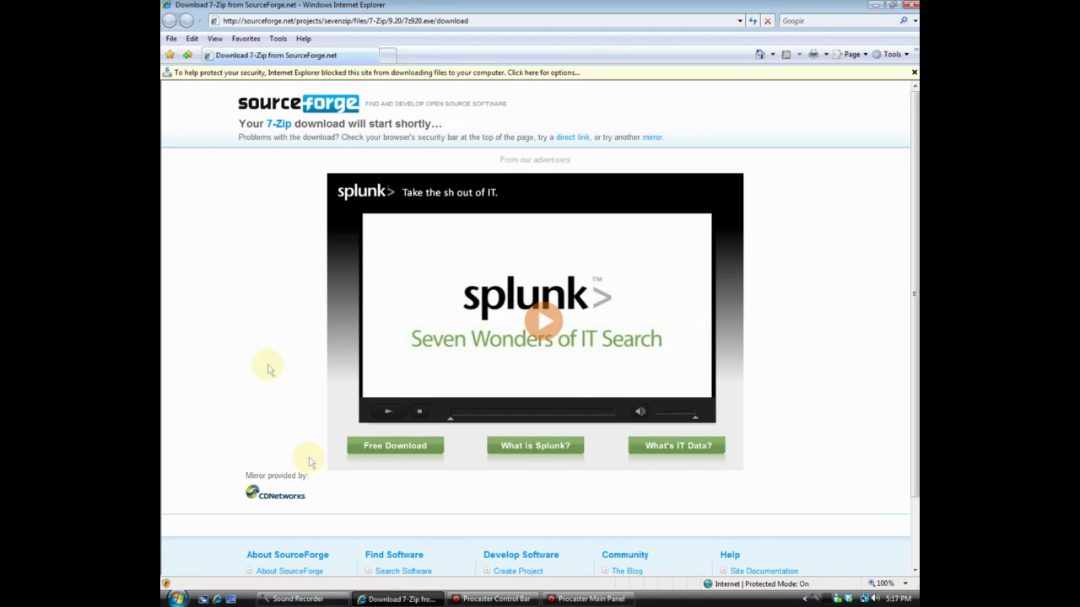
click(910, 6)
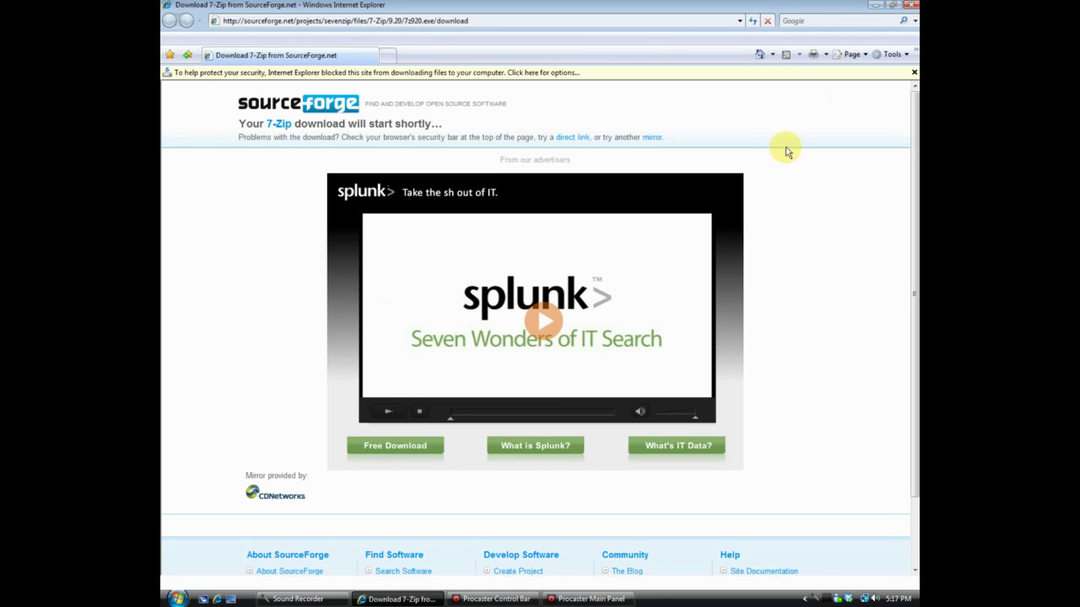
Inspect the 7-Zip context-menu options for the Mo' Creatures (DrZhark) folder without choosing any.
right_click(175, 309)
mouse_move(253, 375)
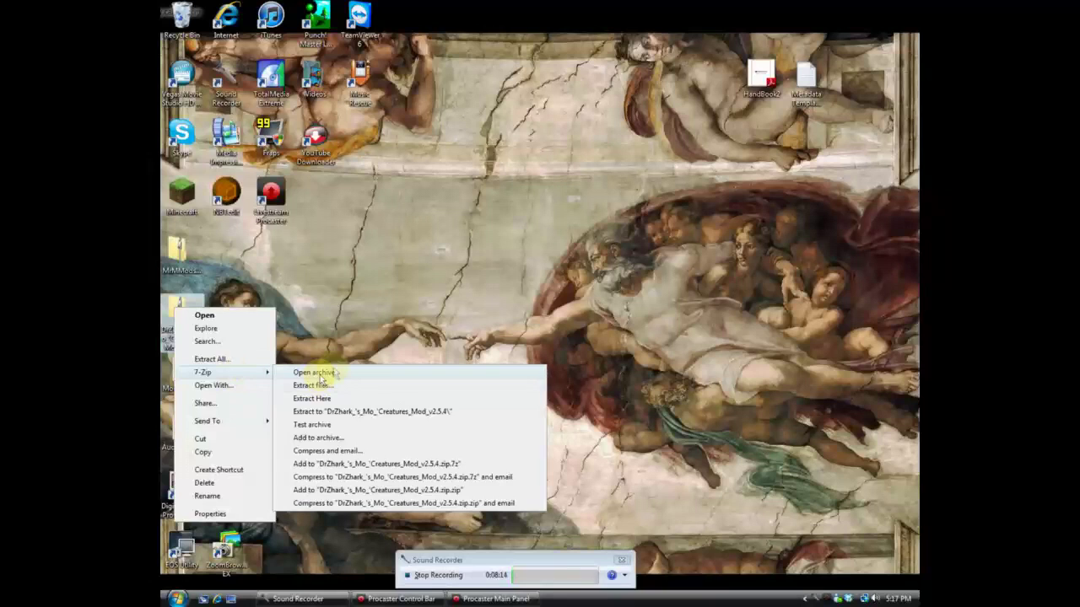
click(336, 309)
Arrange the AudioMod and ModLoader archives and the Mo' Creatures and MrMMods folders into a grid.
drag(192, 413, 326, 241)
click(182, 376)
drag(317, 360, 313, 319)
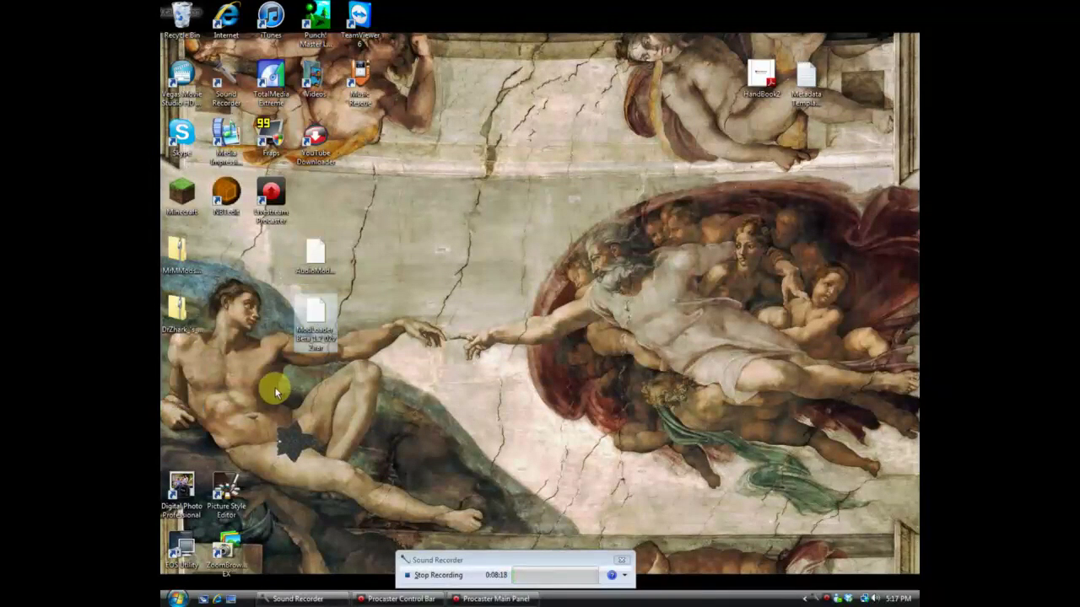
drag(181, 313, 182, 267)
click(266, 253)
click(316, 314)
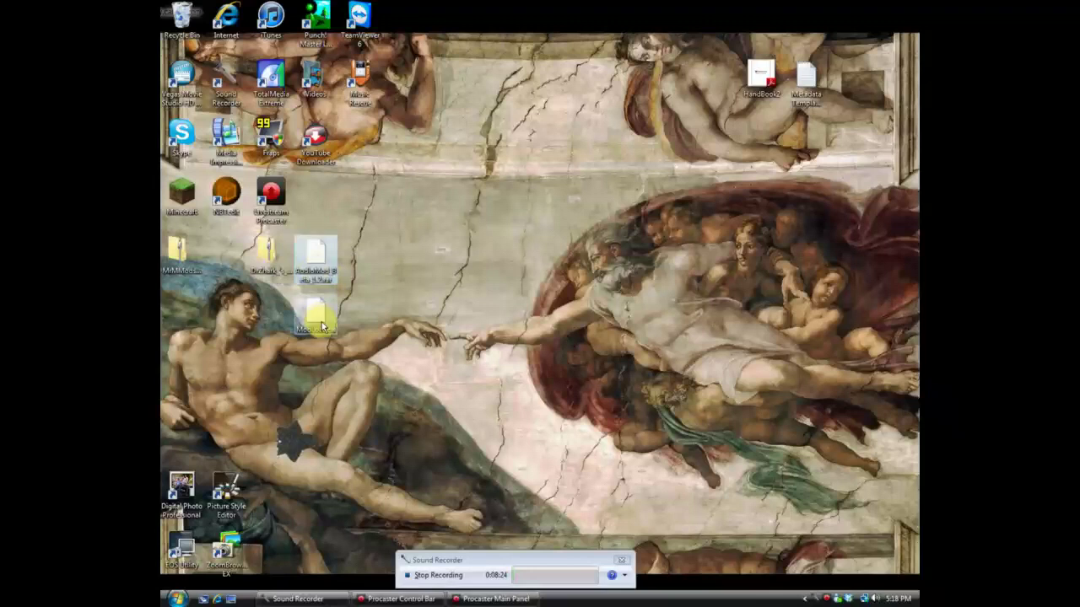
click(352, 325)
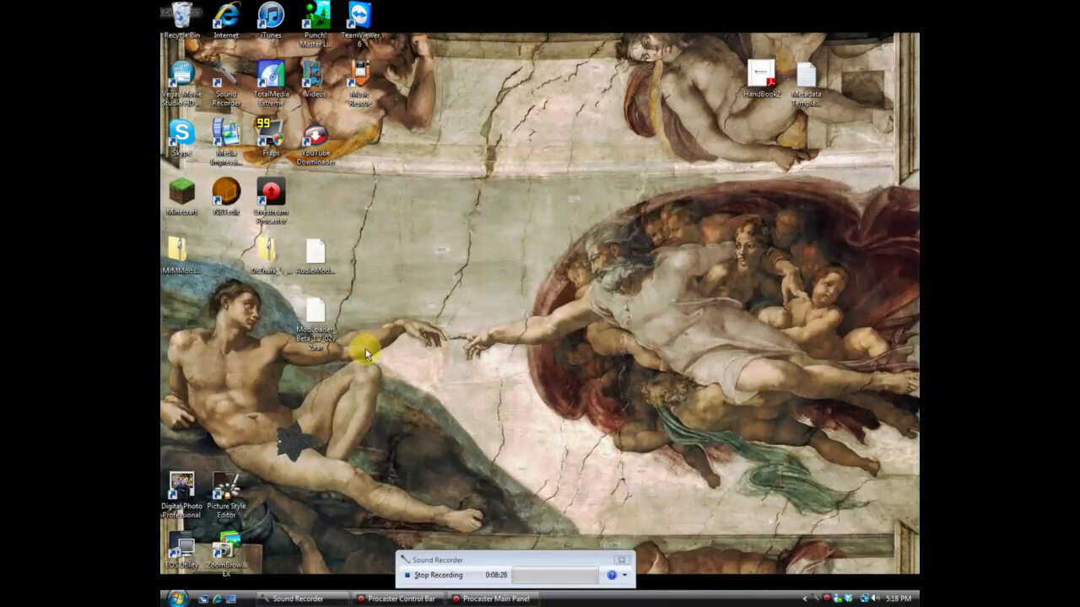